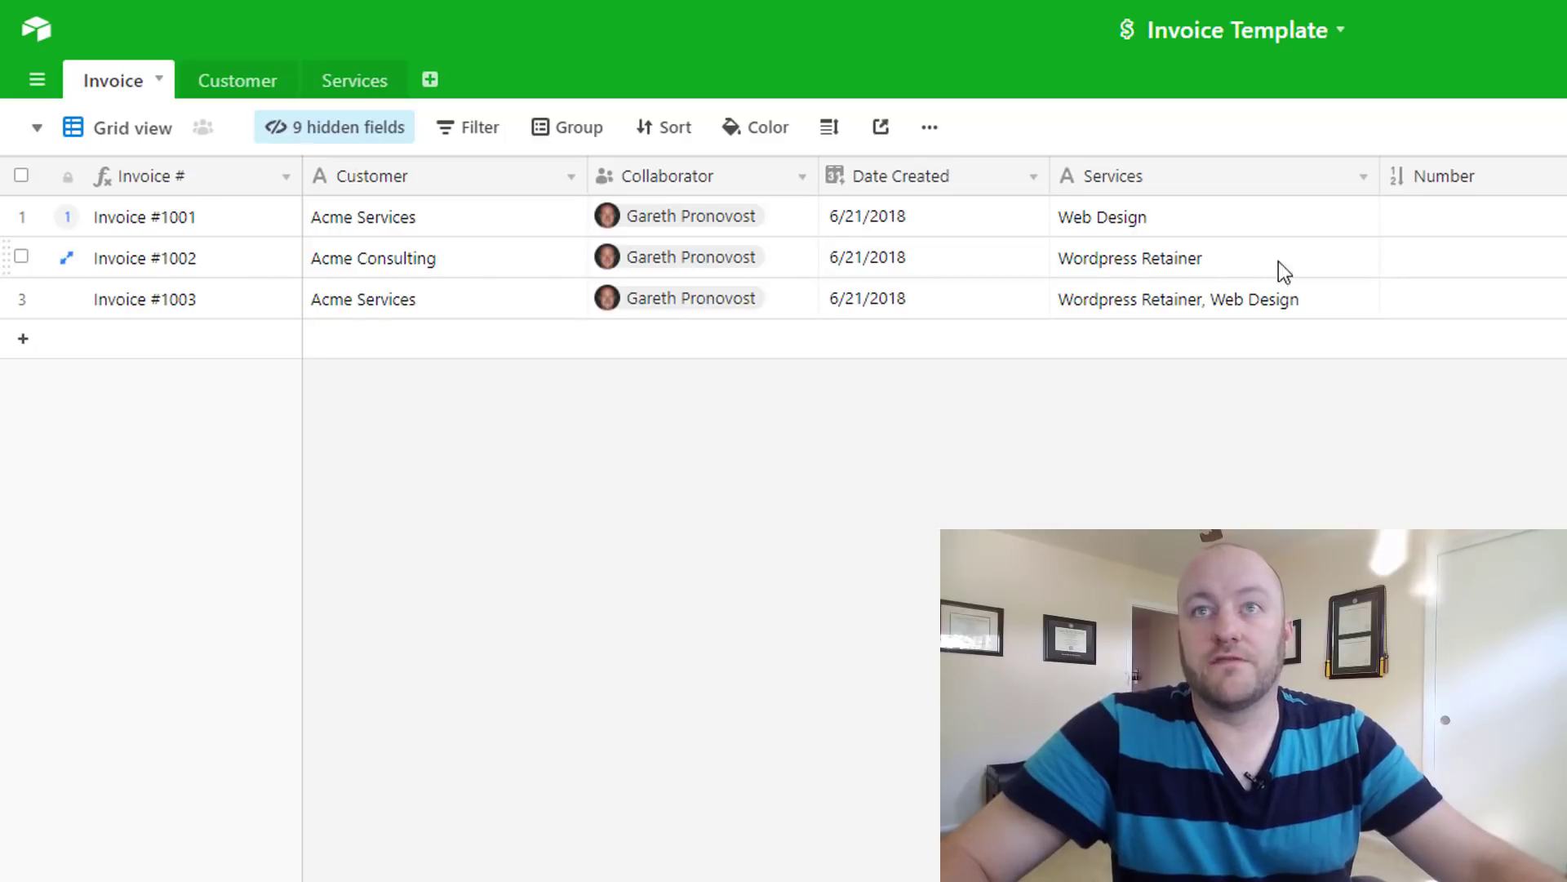
Step: Review the Customer and Services tables, then return to the Invoice table
click(247, 89)
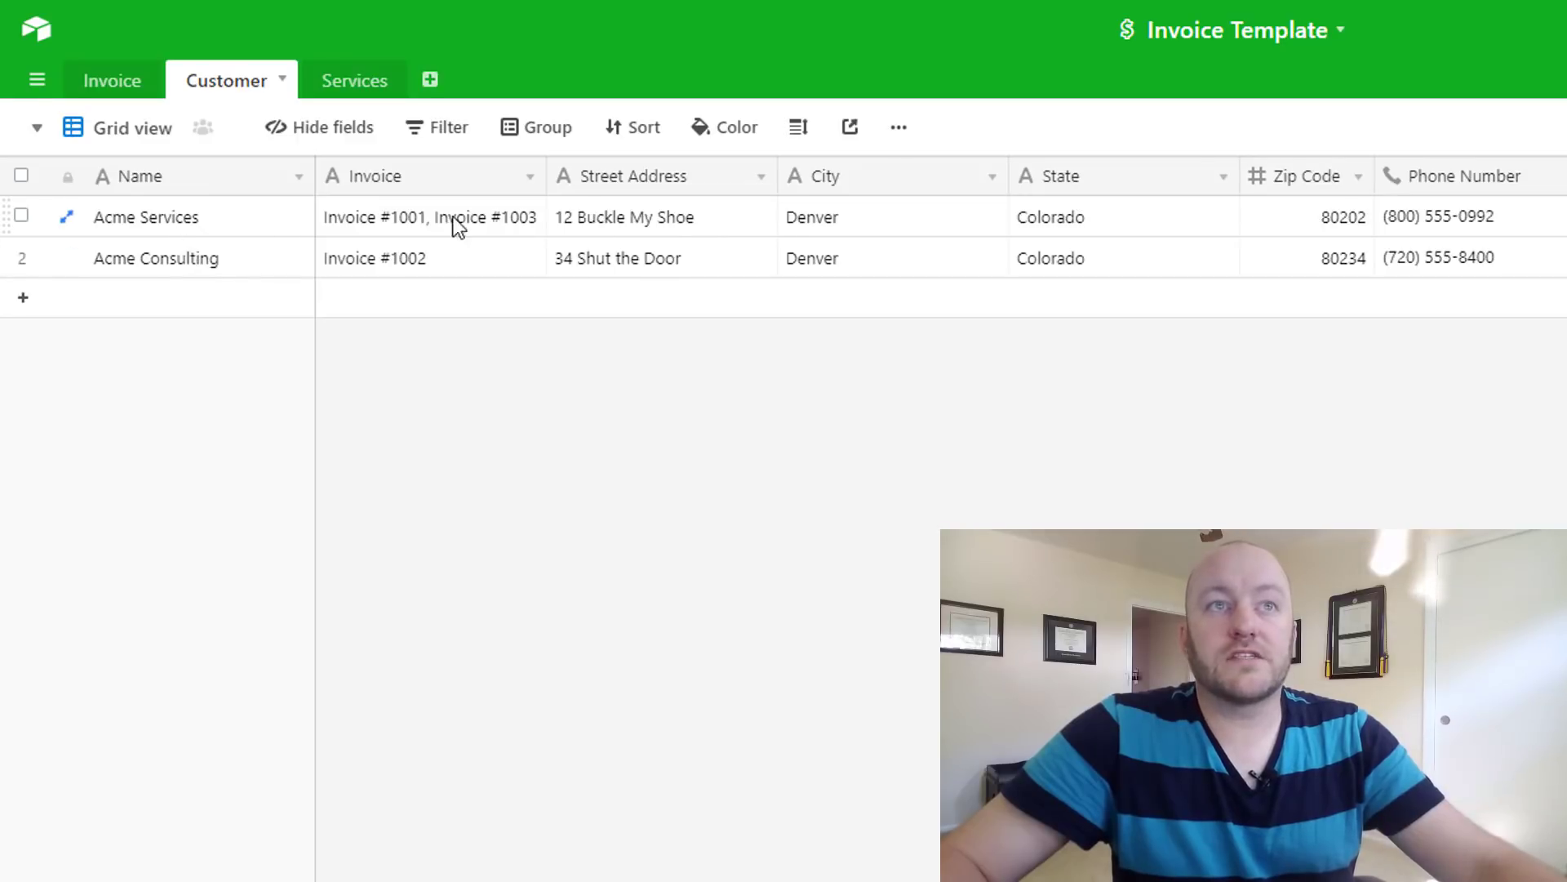
click(364, 92)
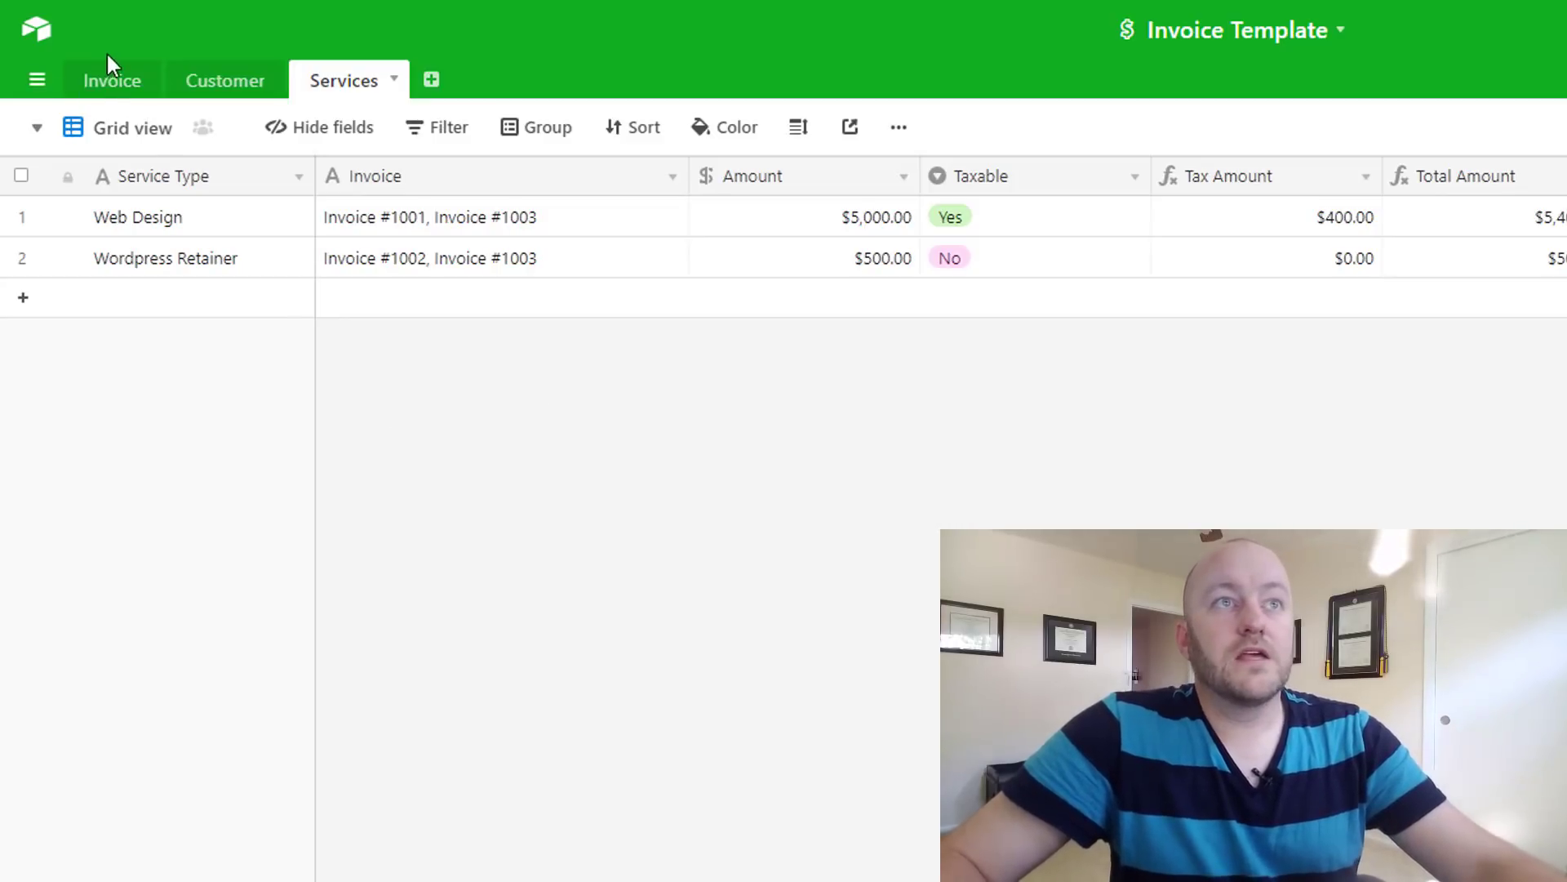
click(114, 86)
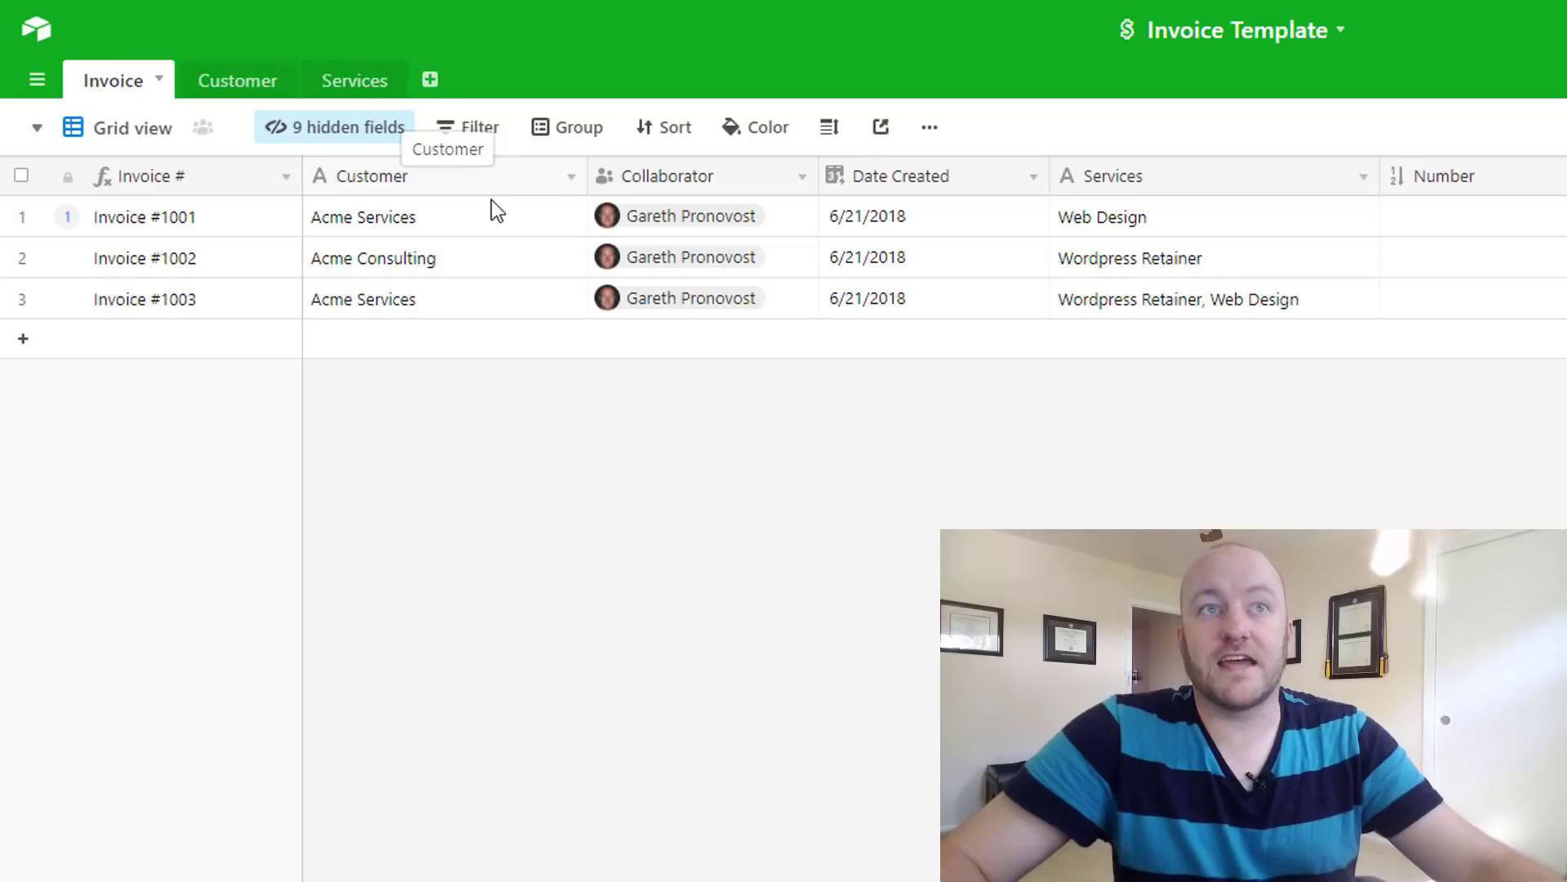
Step: Convert the Customer field into a single-record link to the Customer table
click(570, 178)
click(519, 219)
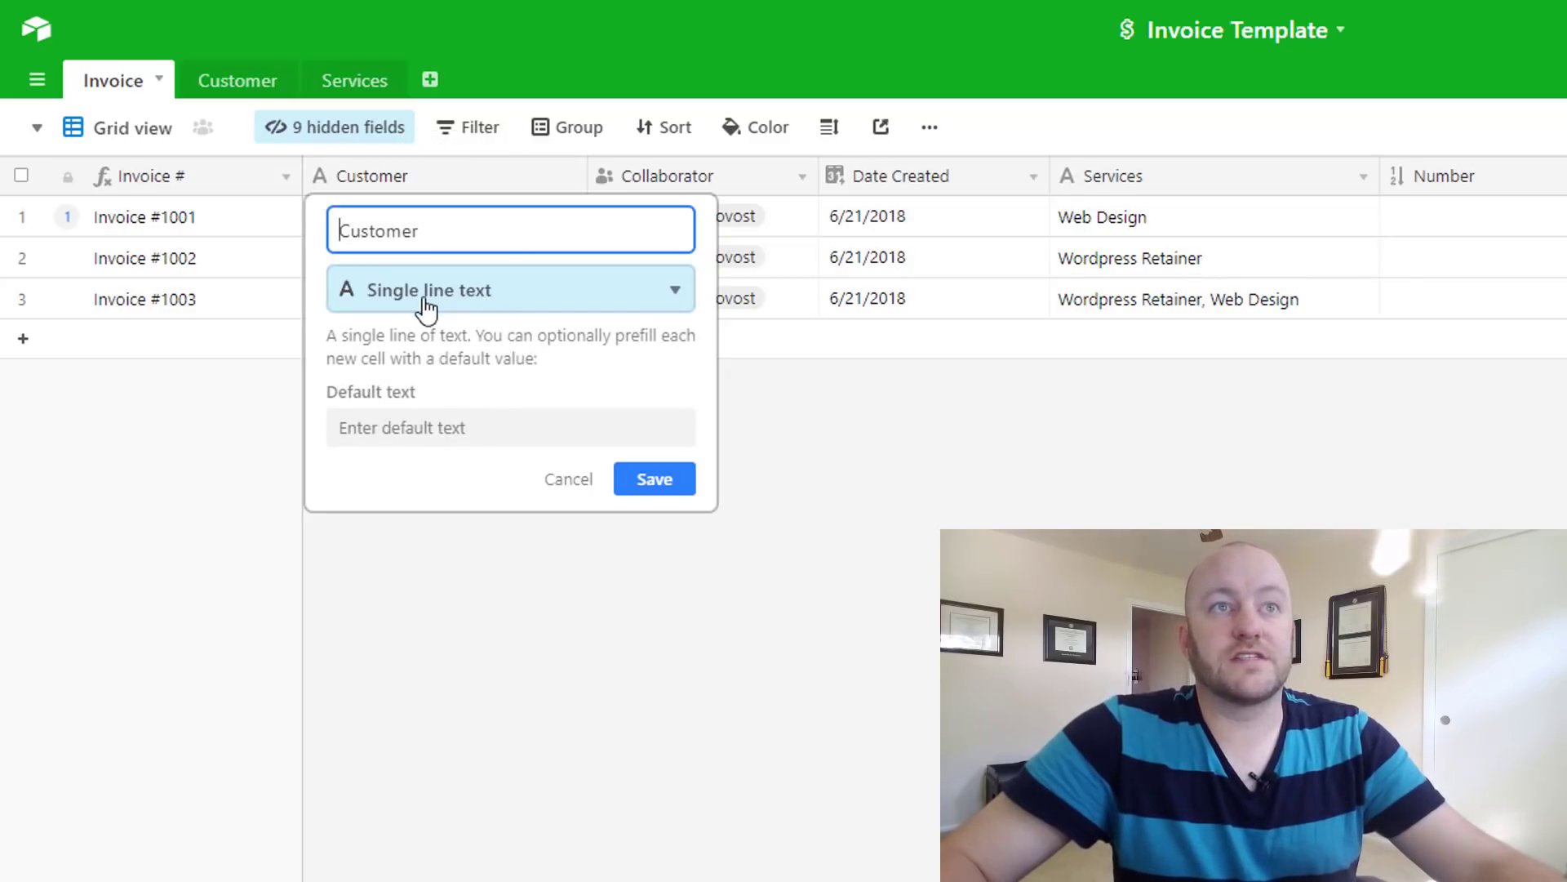
click(490, 309)
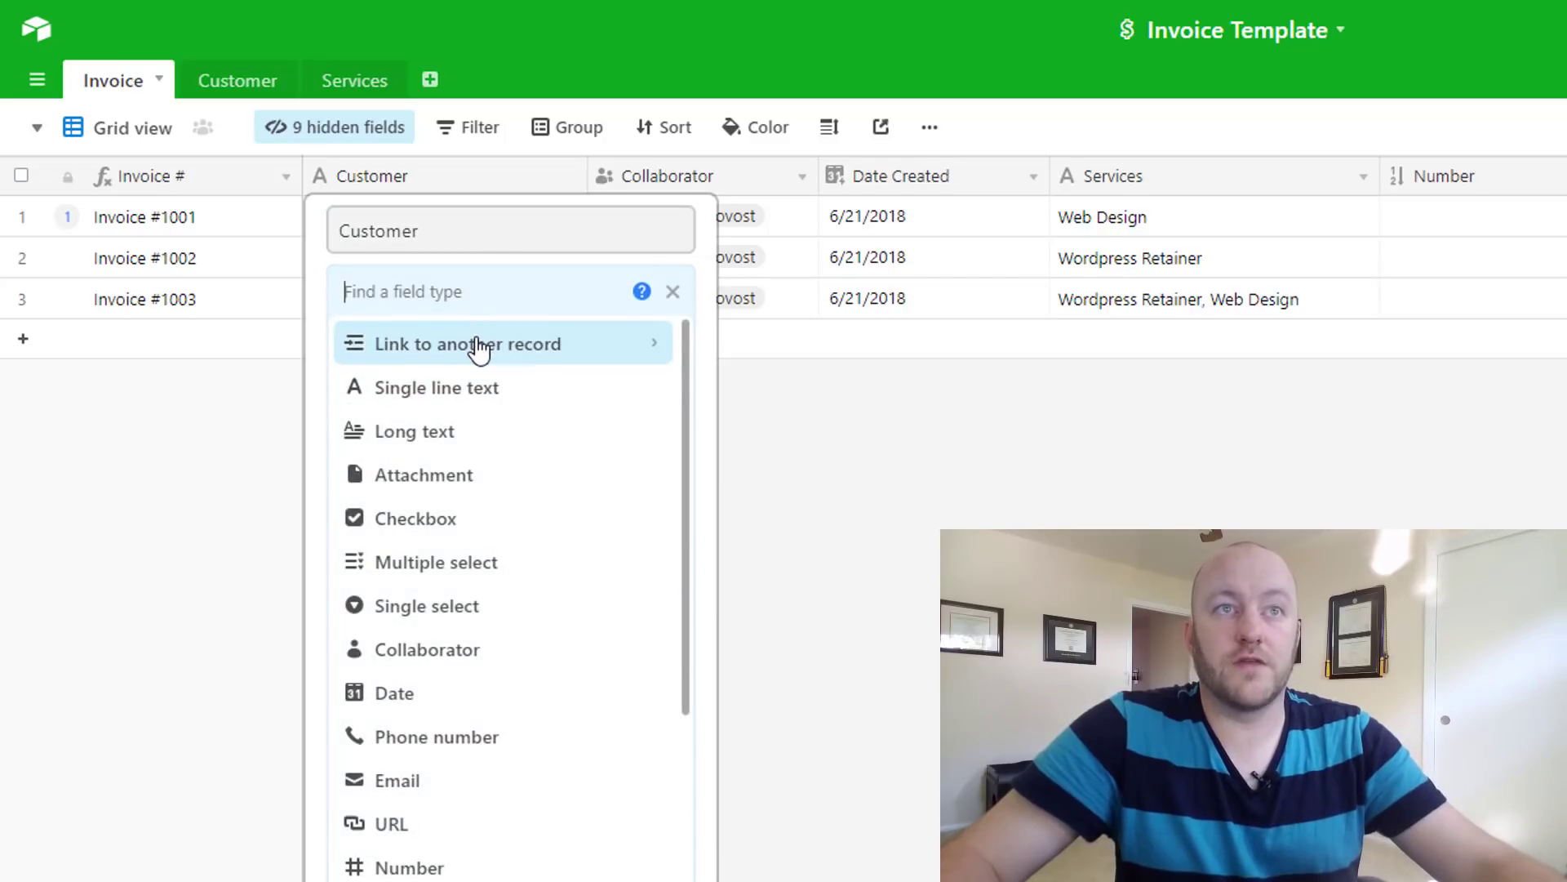
click(483, 349)
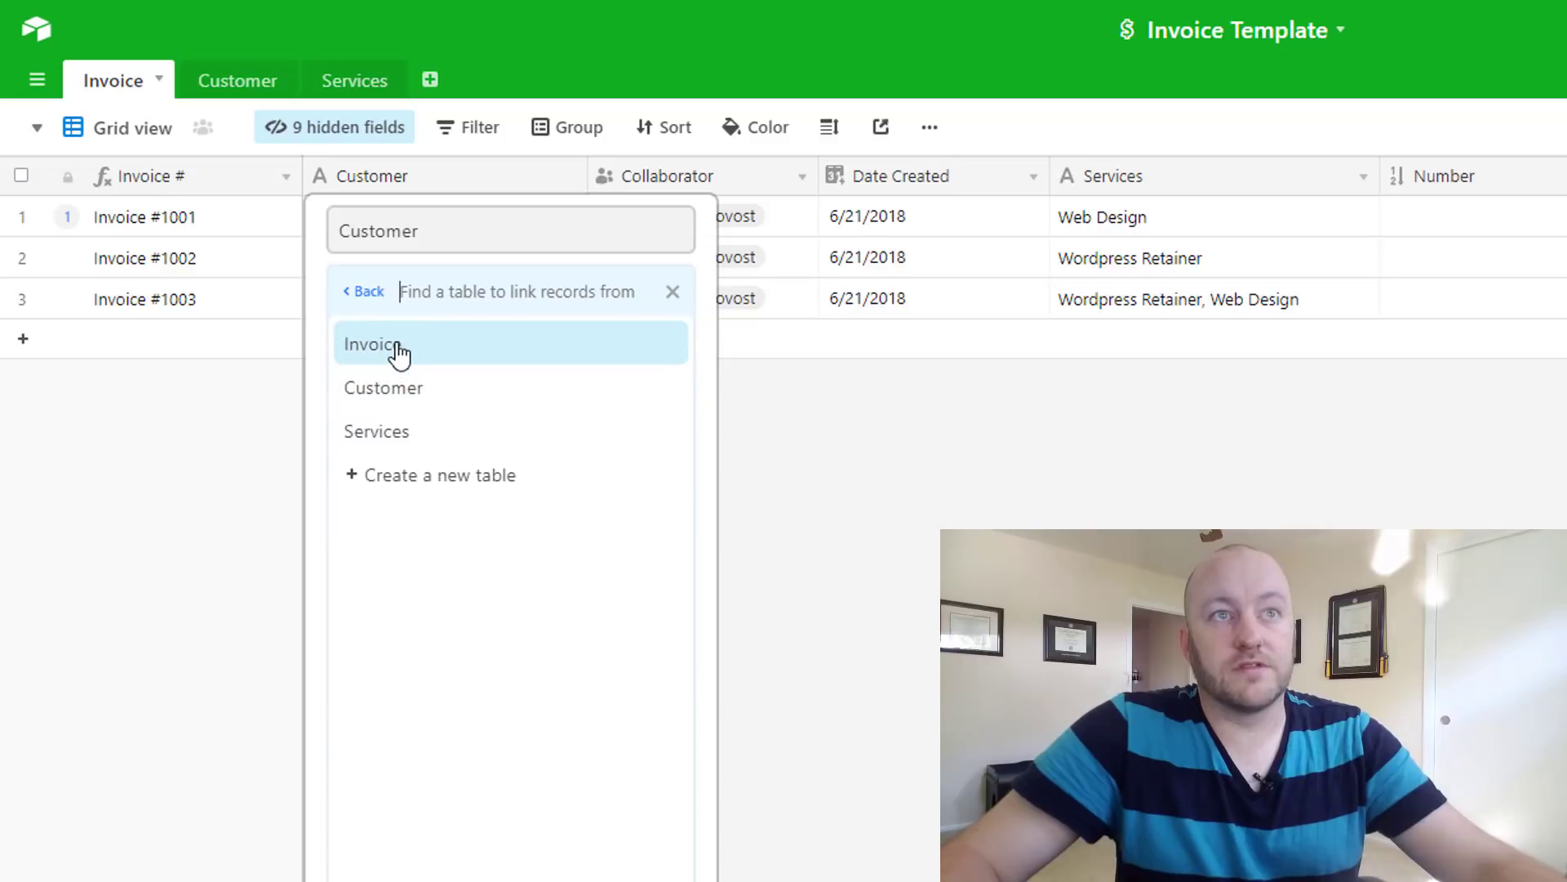
click(396, 400)
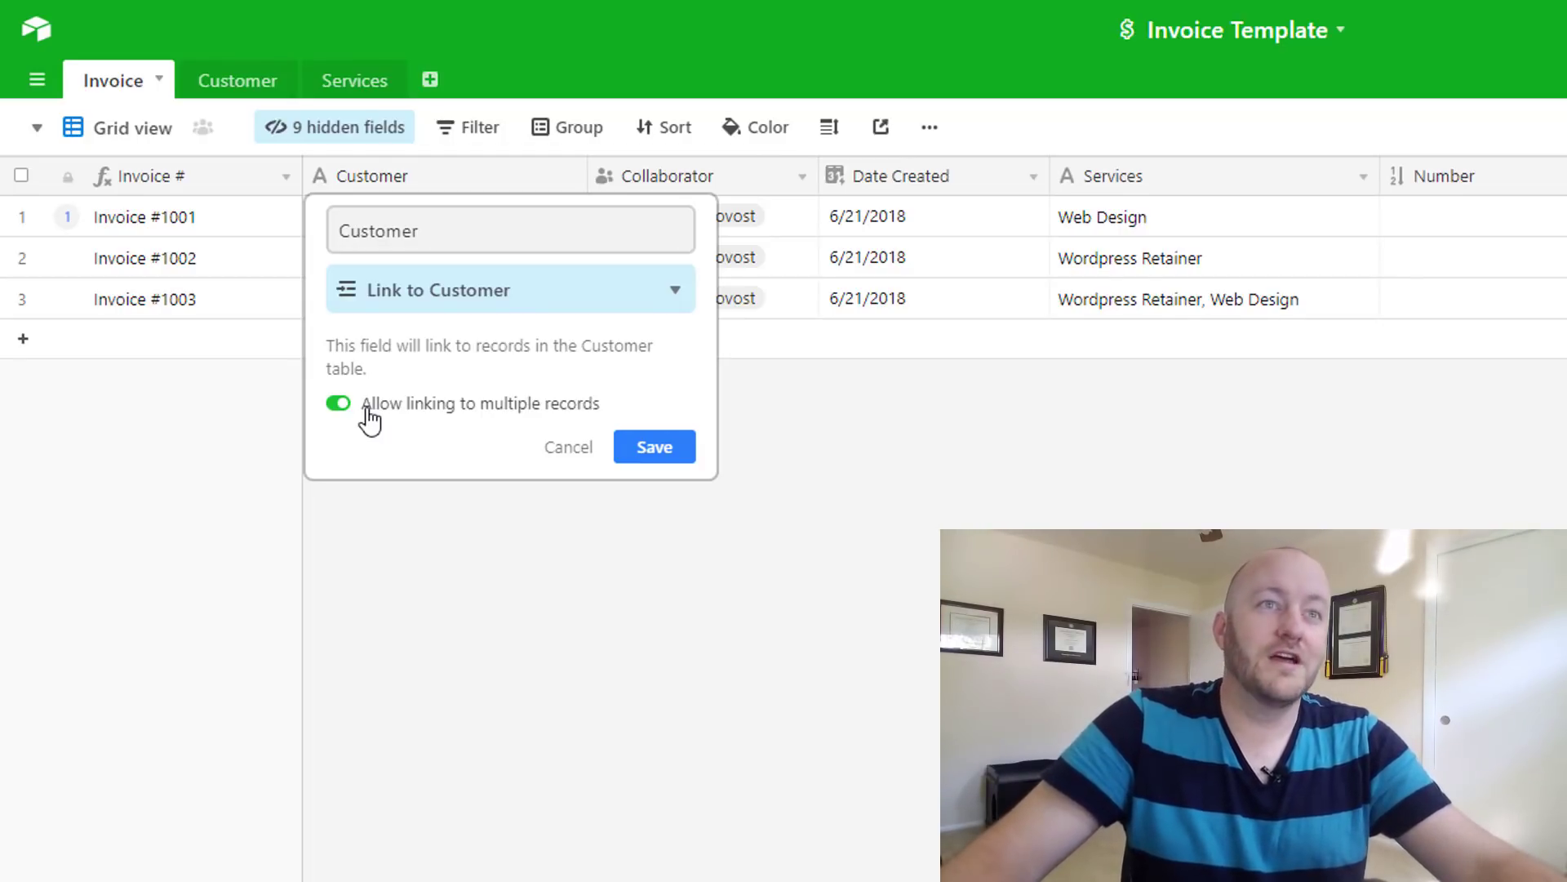
click(367, 411)
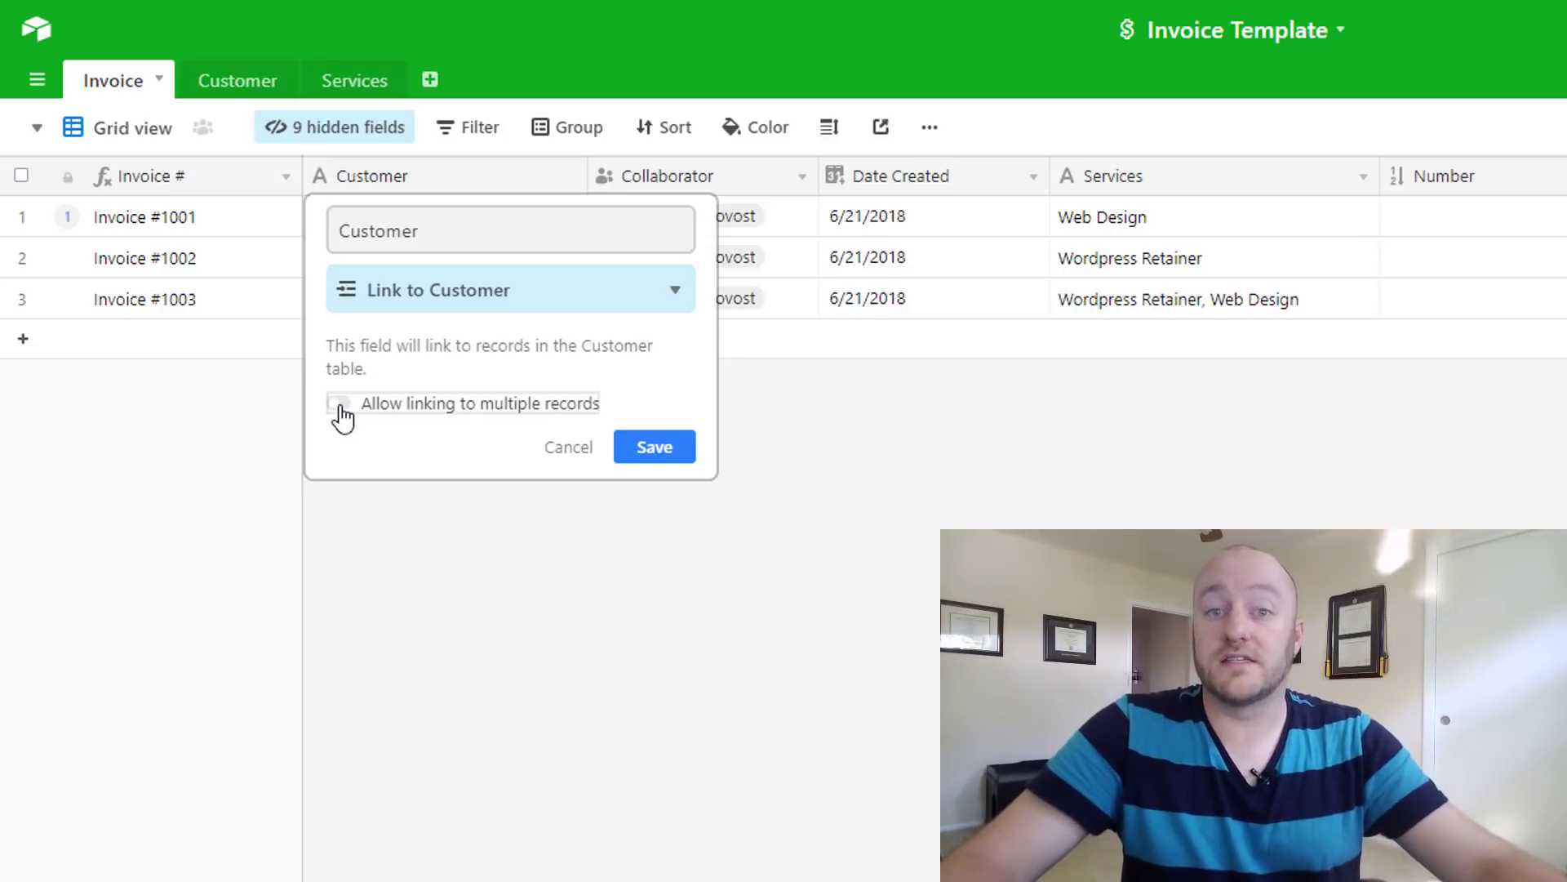
click(663, 454)
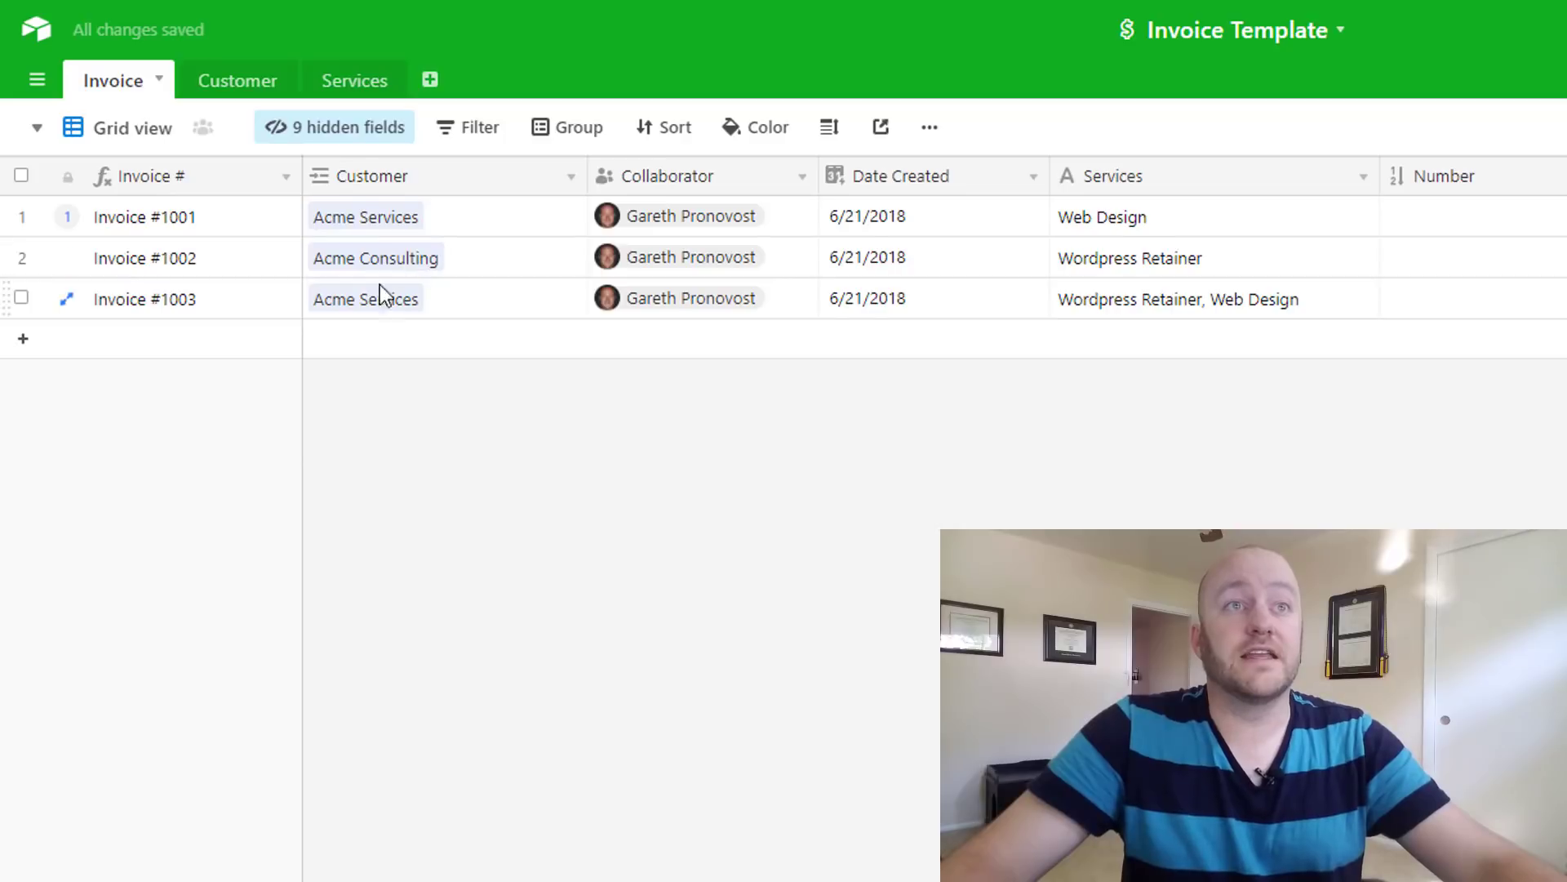
click(371, 222)
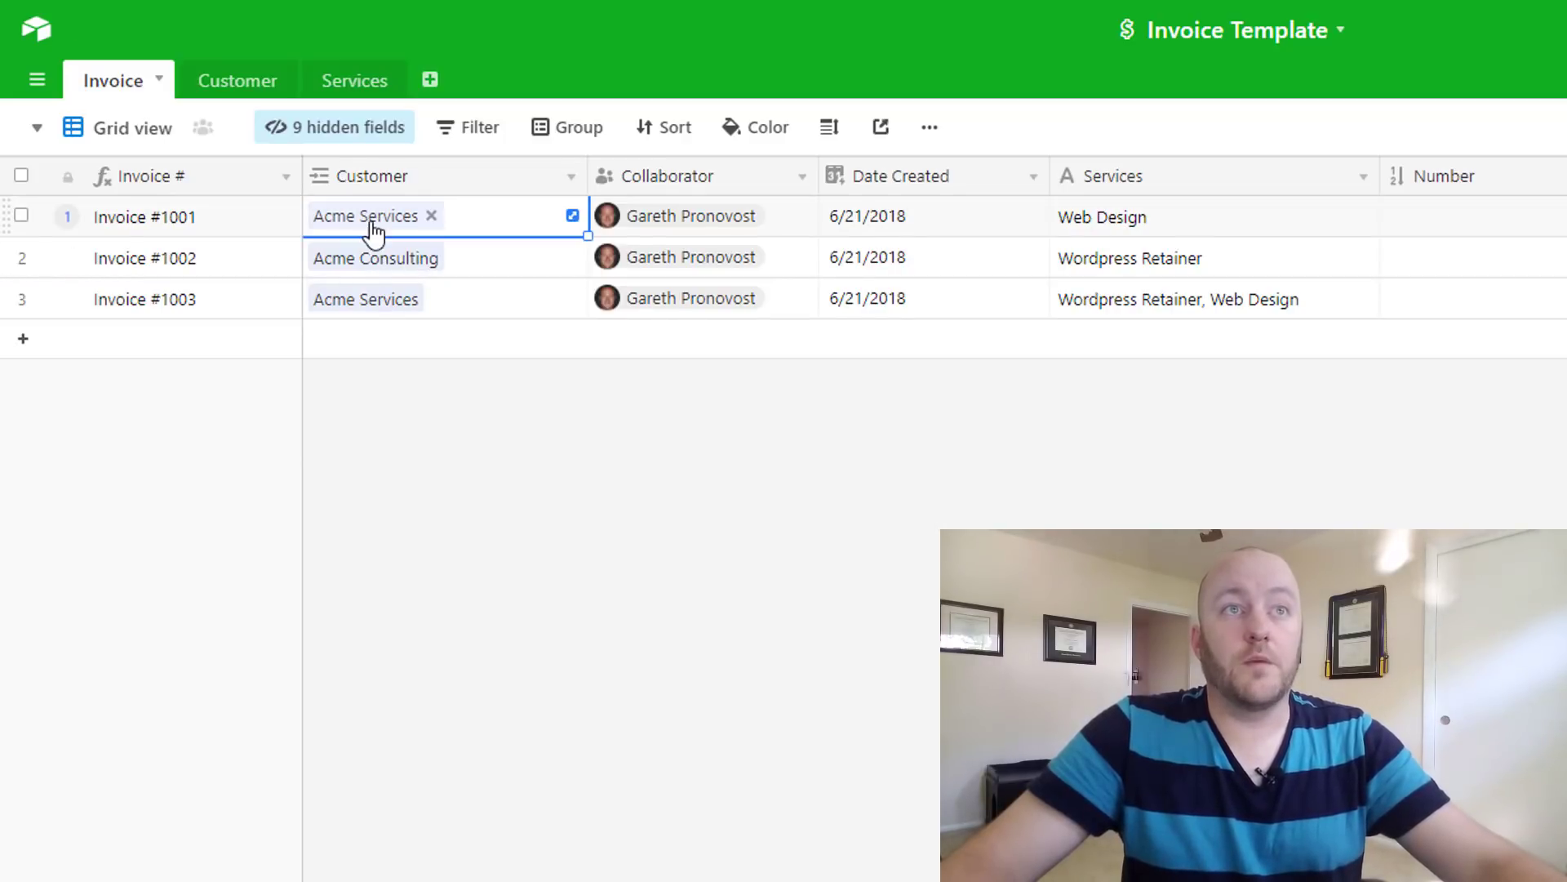
click(371, 217)
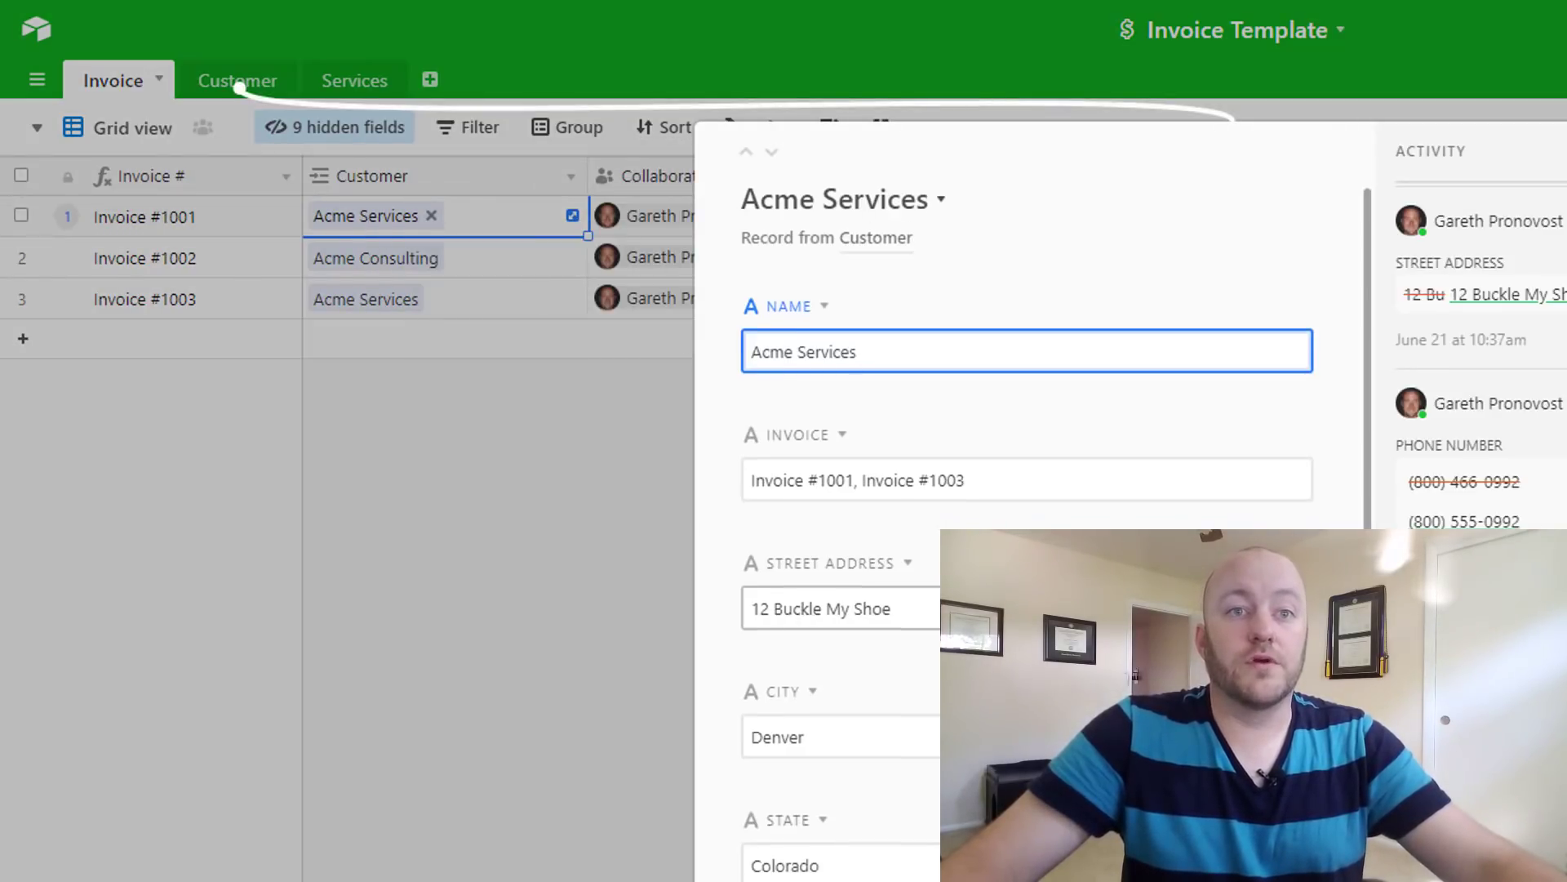
scroll(1075, 465, down, 7)
scroll(908, 563, down, 1)
scroll(840, 653, down, 7)
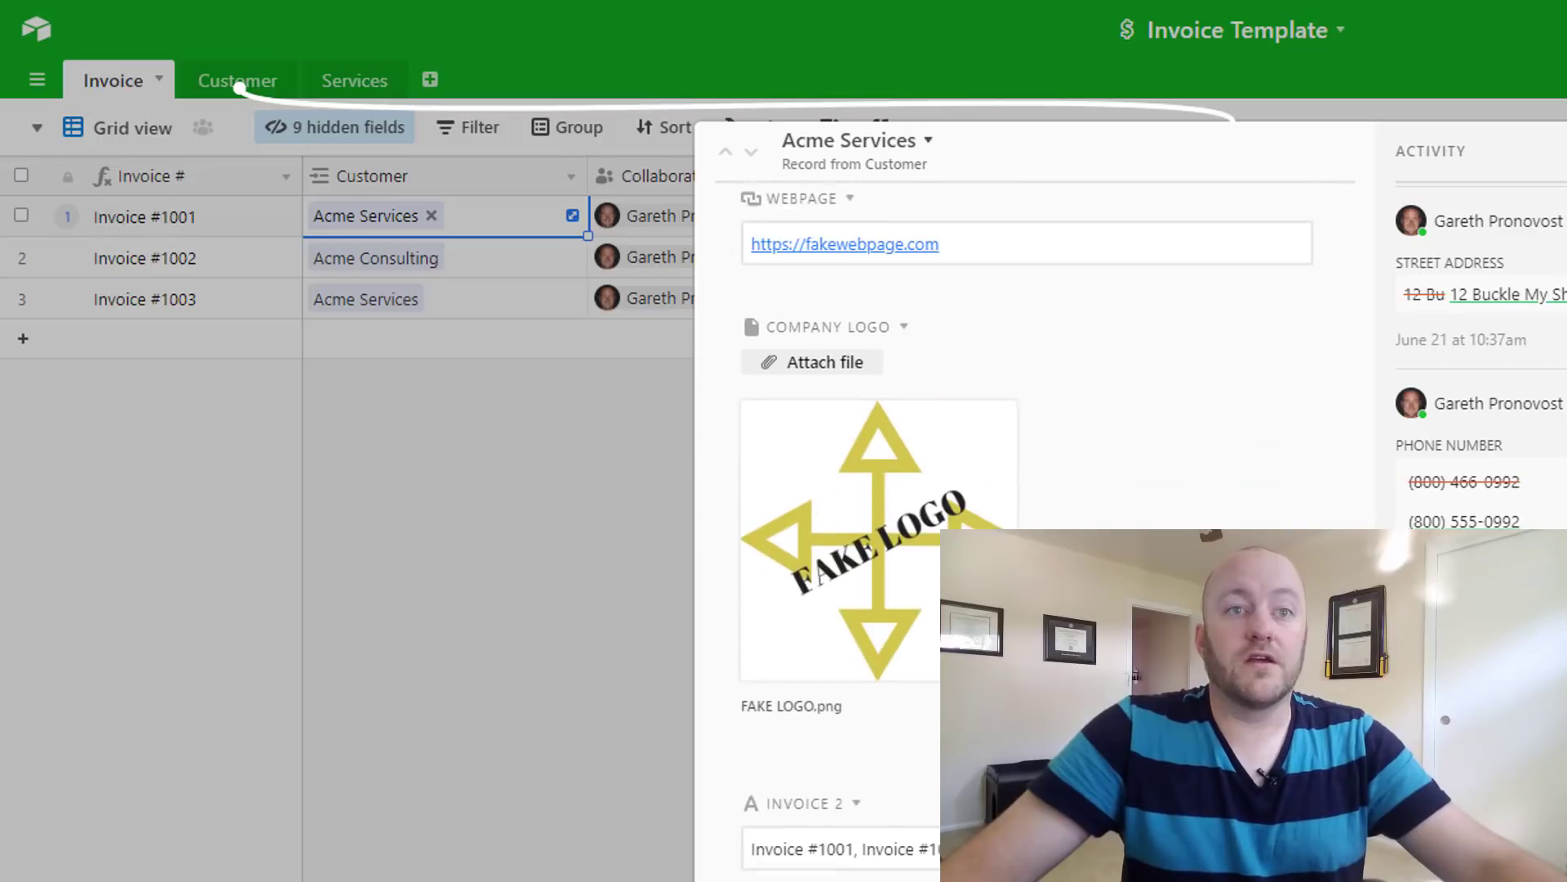
scroll(825, 531, up, 5)
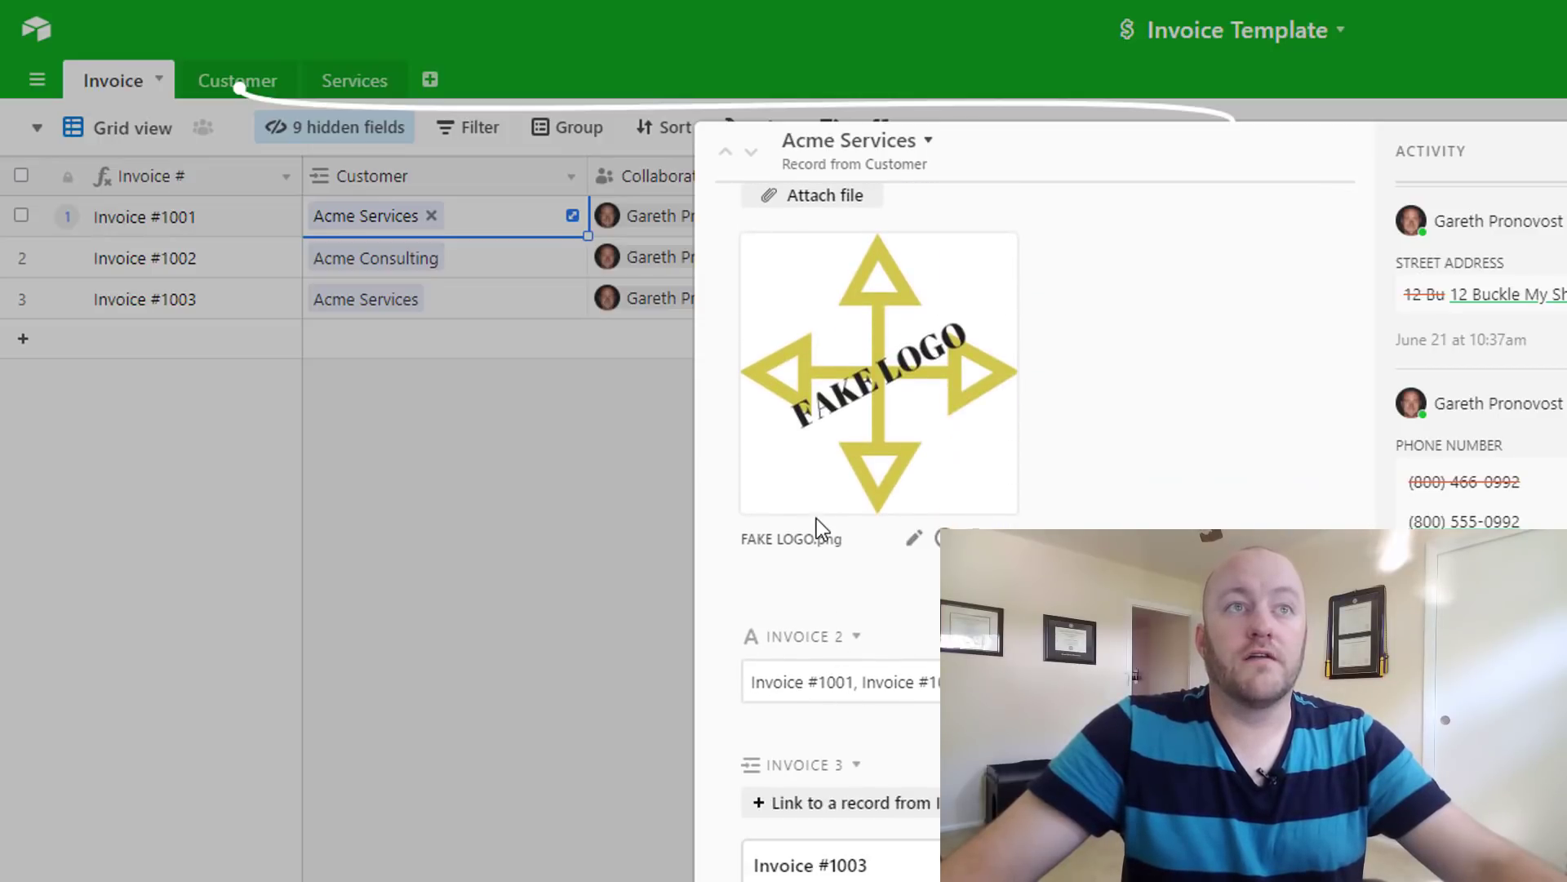
scroll(926, 430, up, 8)
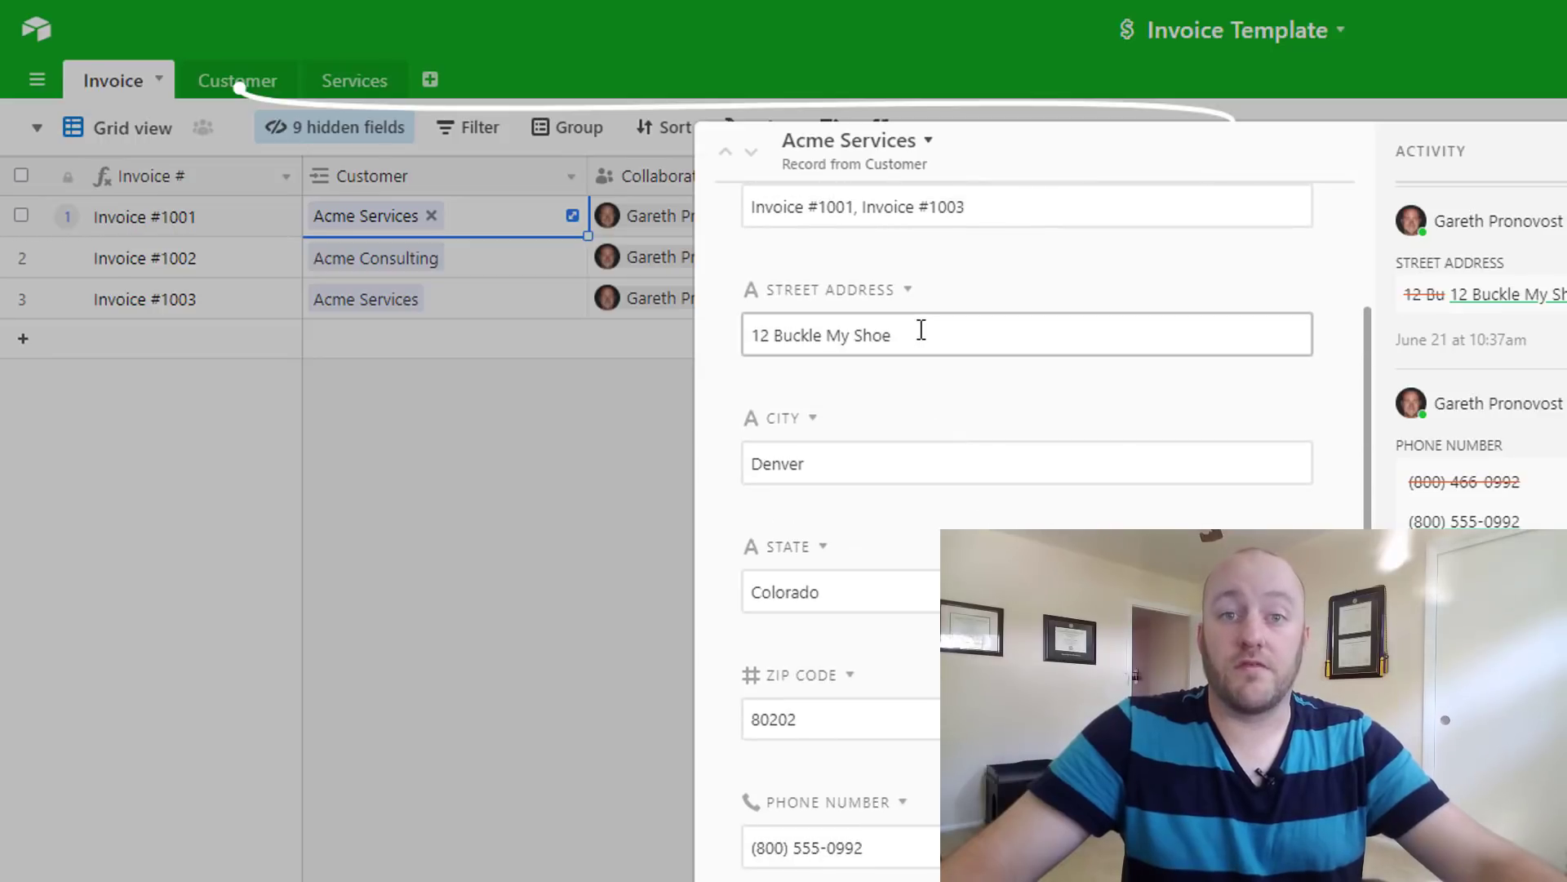
key(Escape)
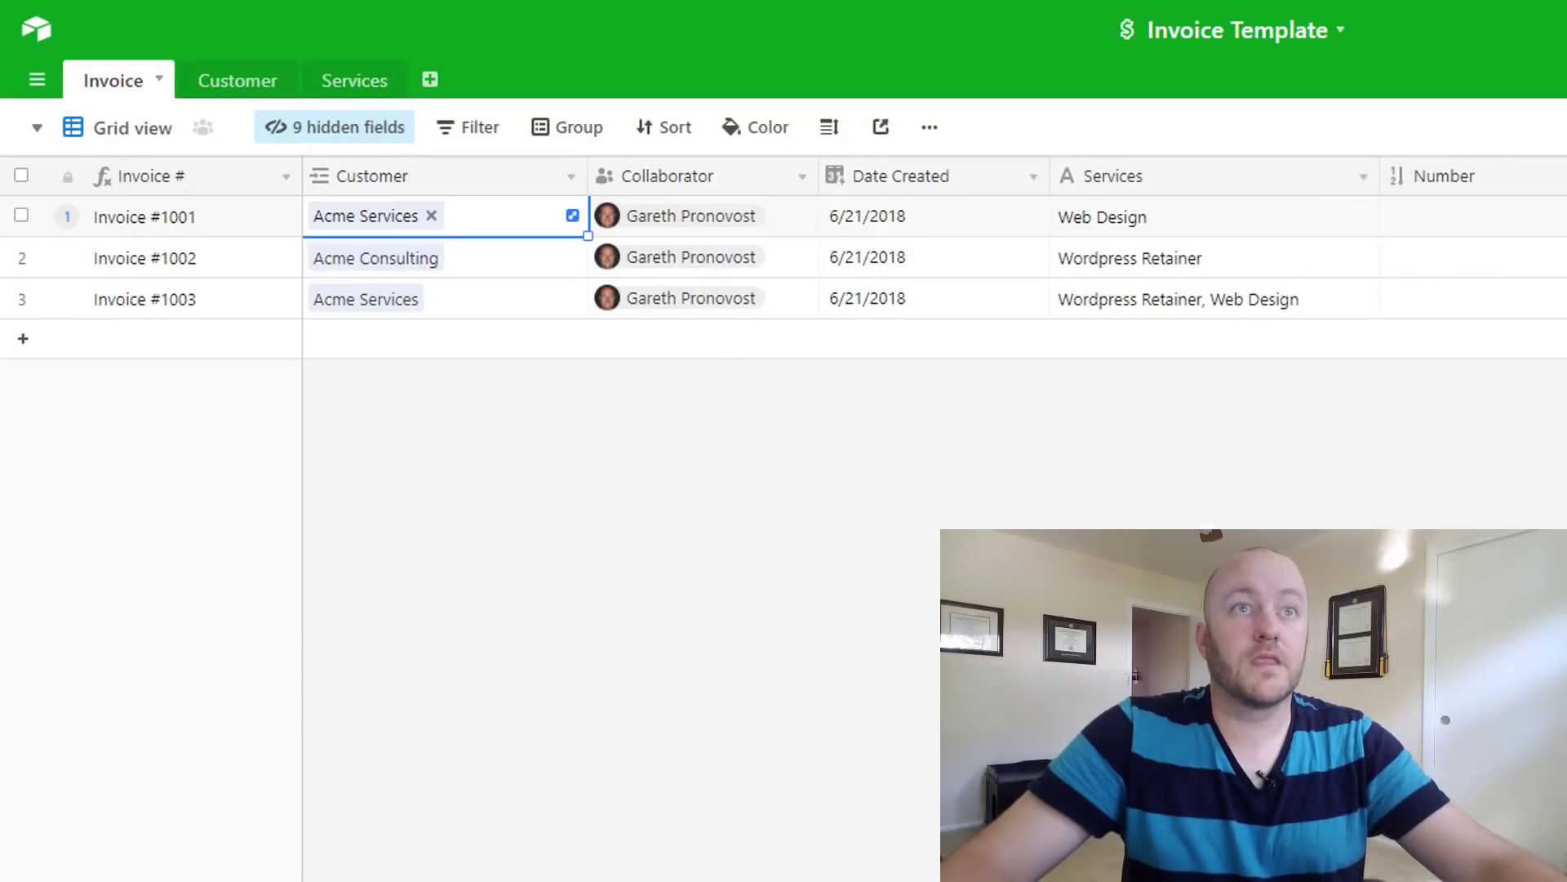
key(Escape)
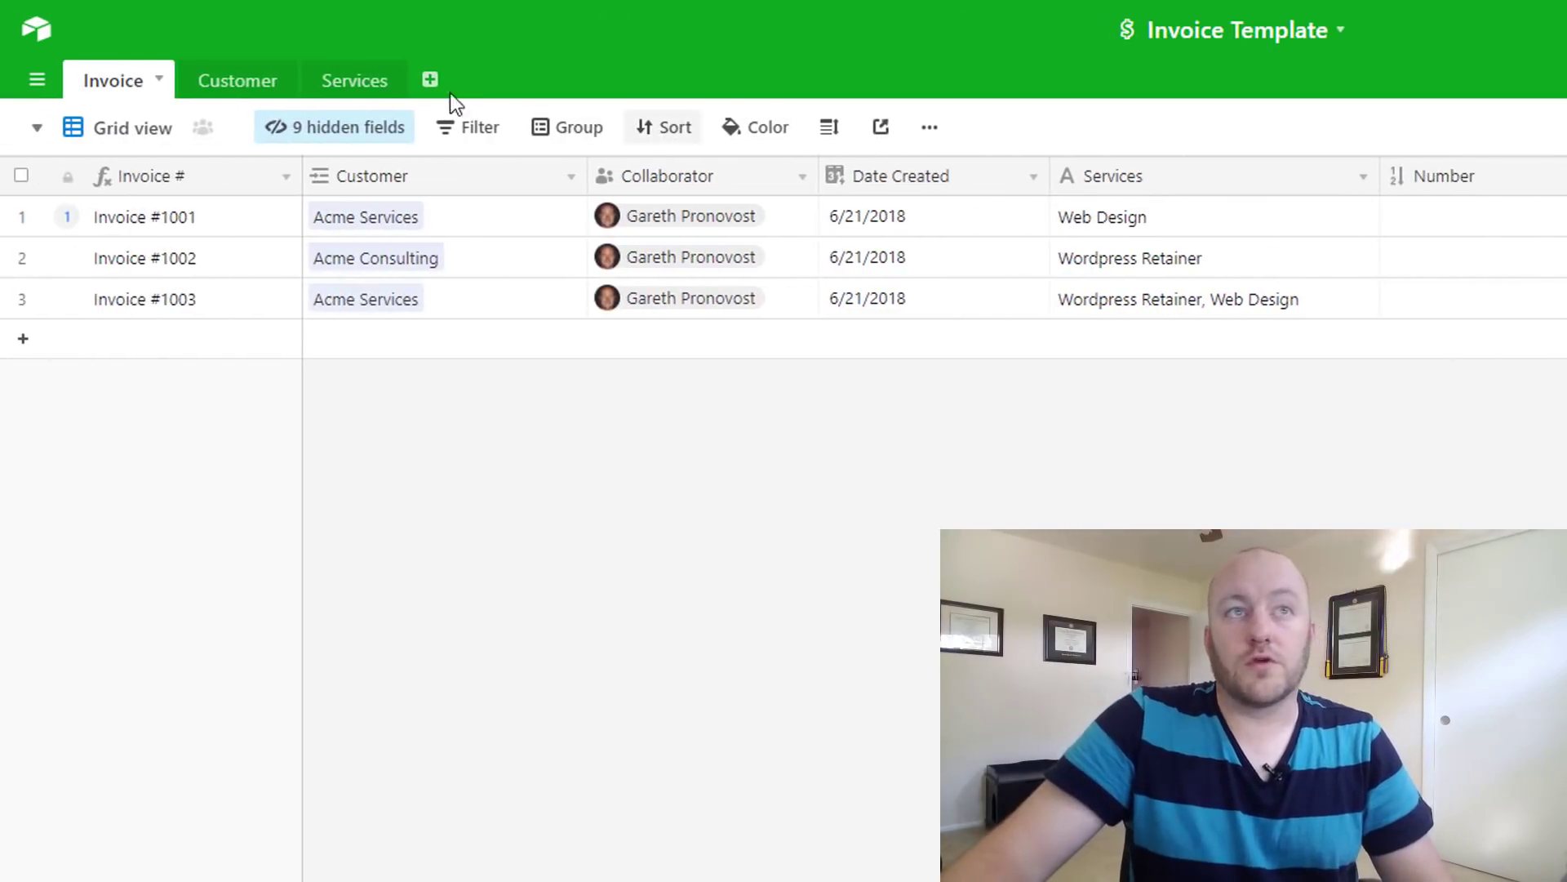
Step: Change the Services field to link to multiple records in the Services table
click(374, 86)
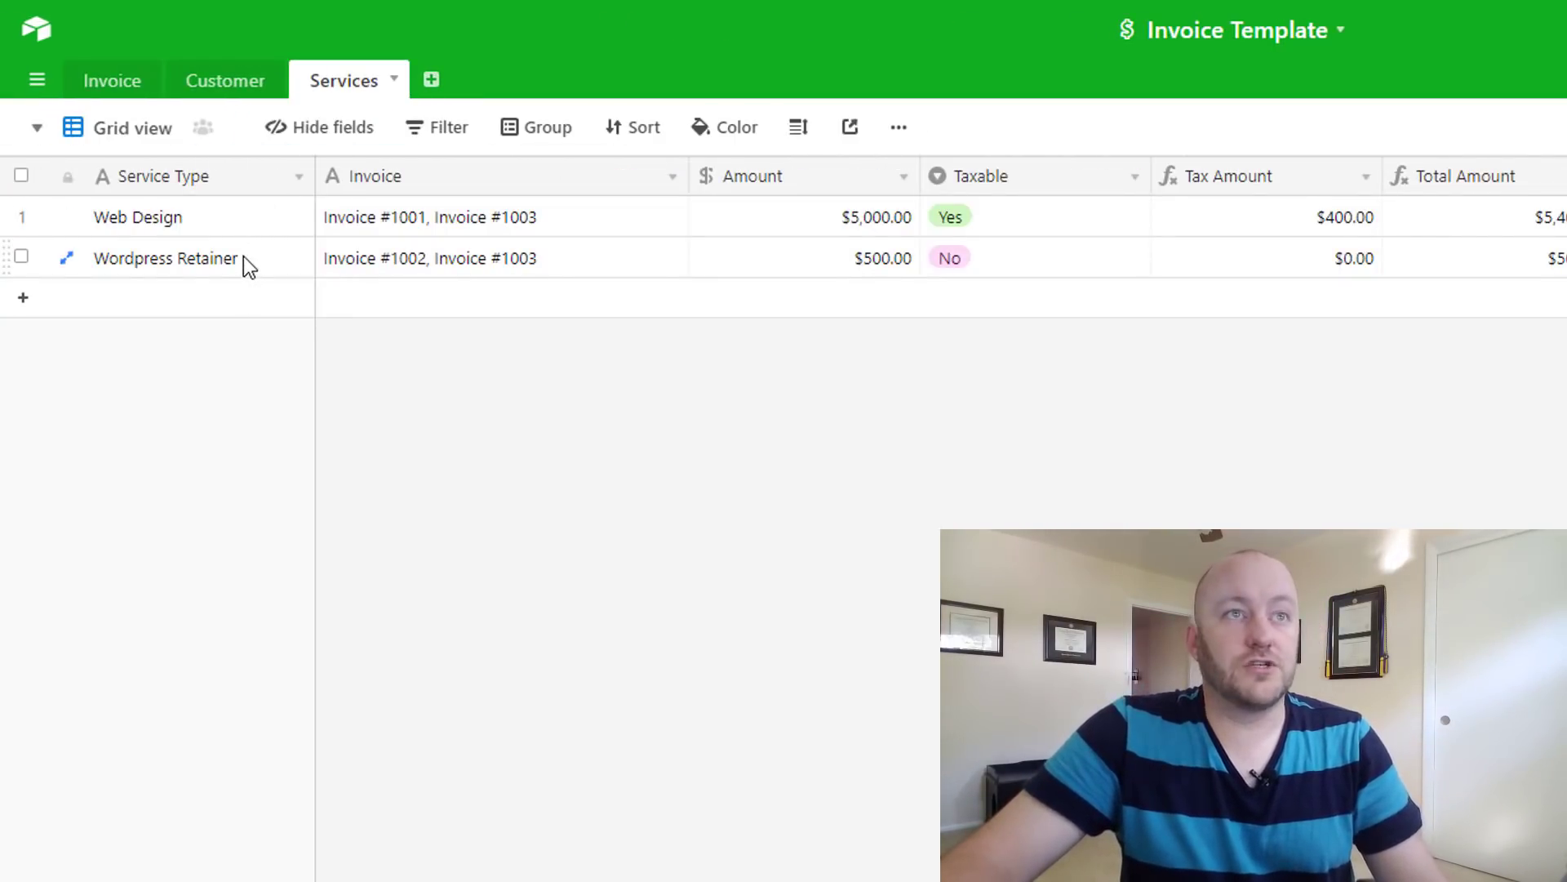
click(125, 83)
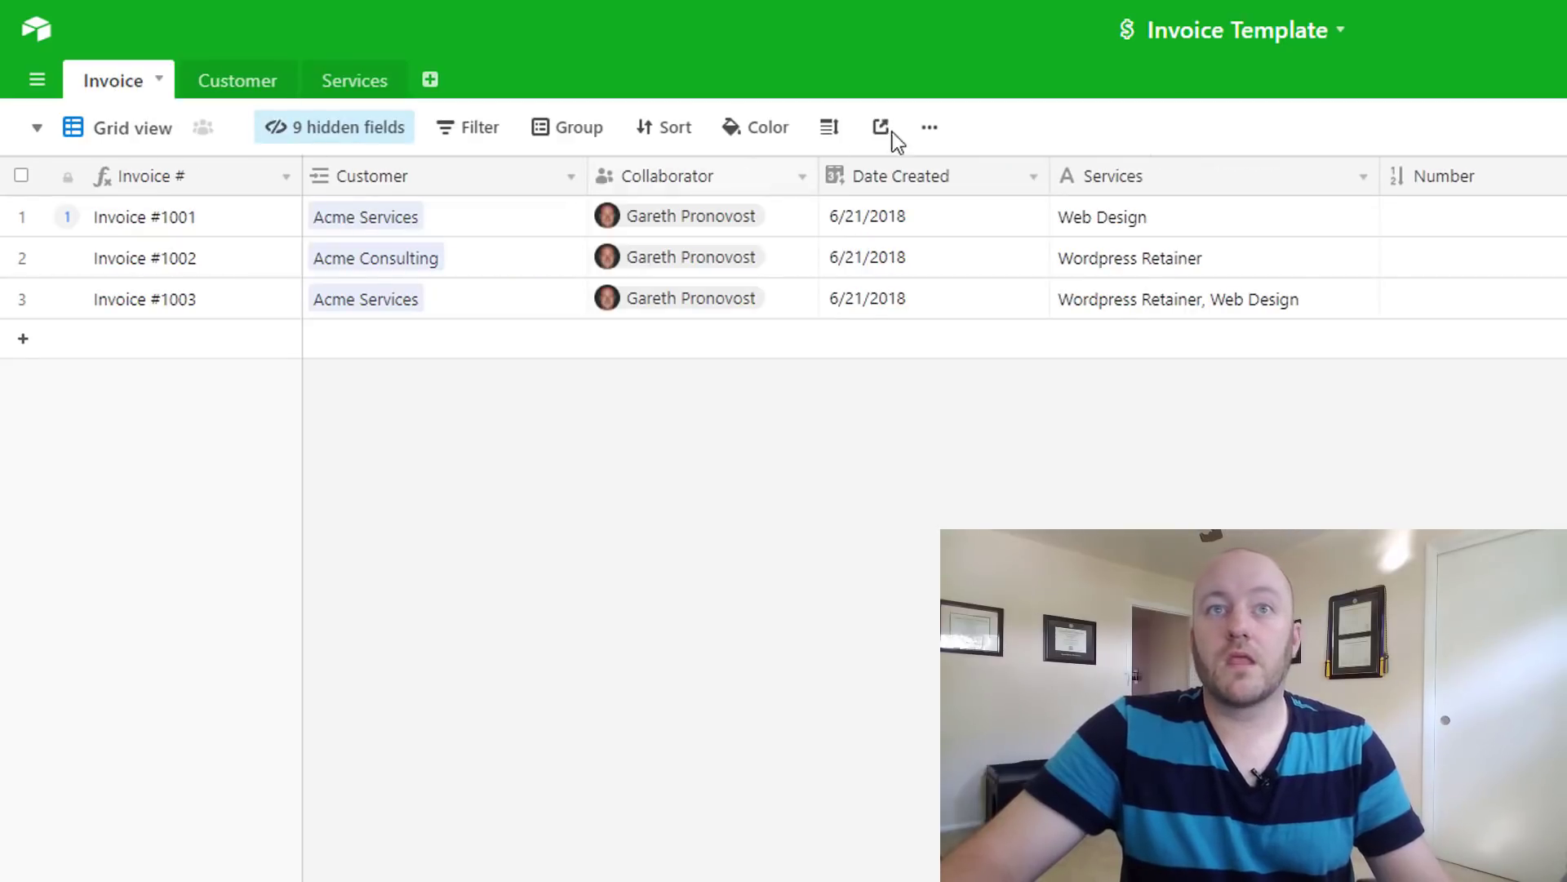
click(1364, 177)
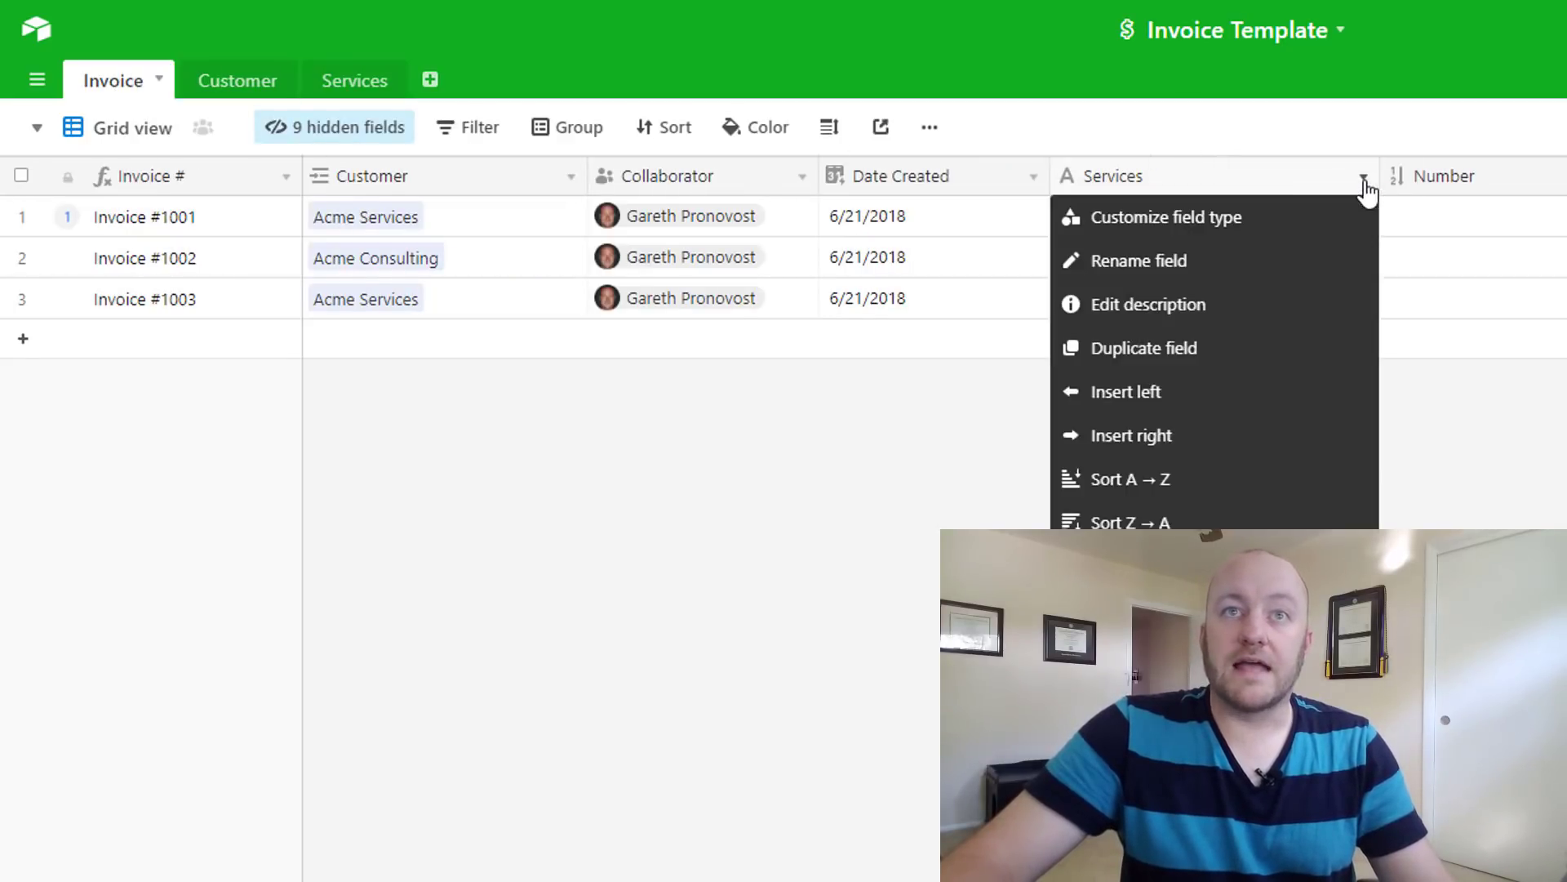
click(1267, 229)
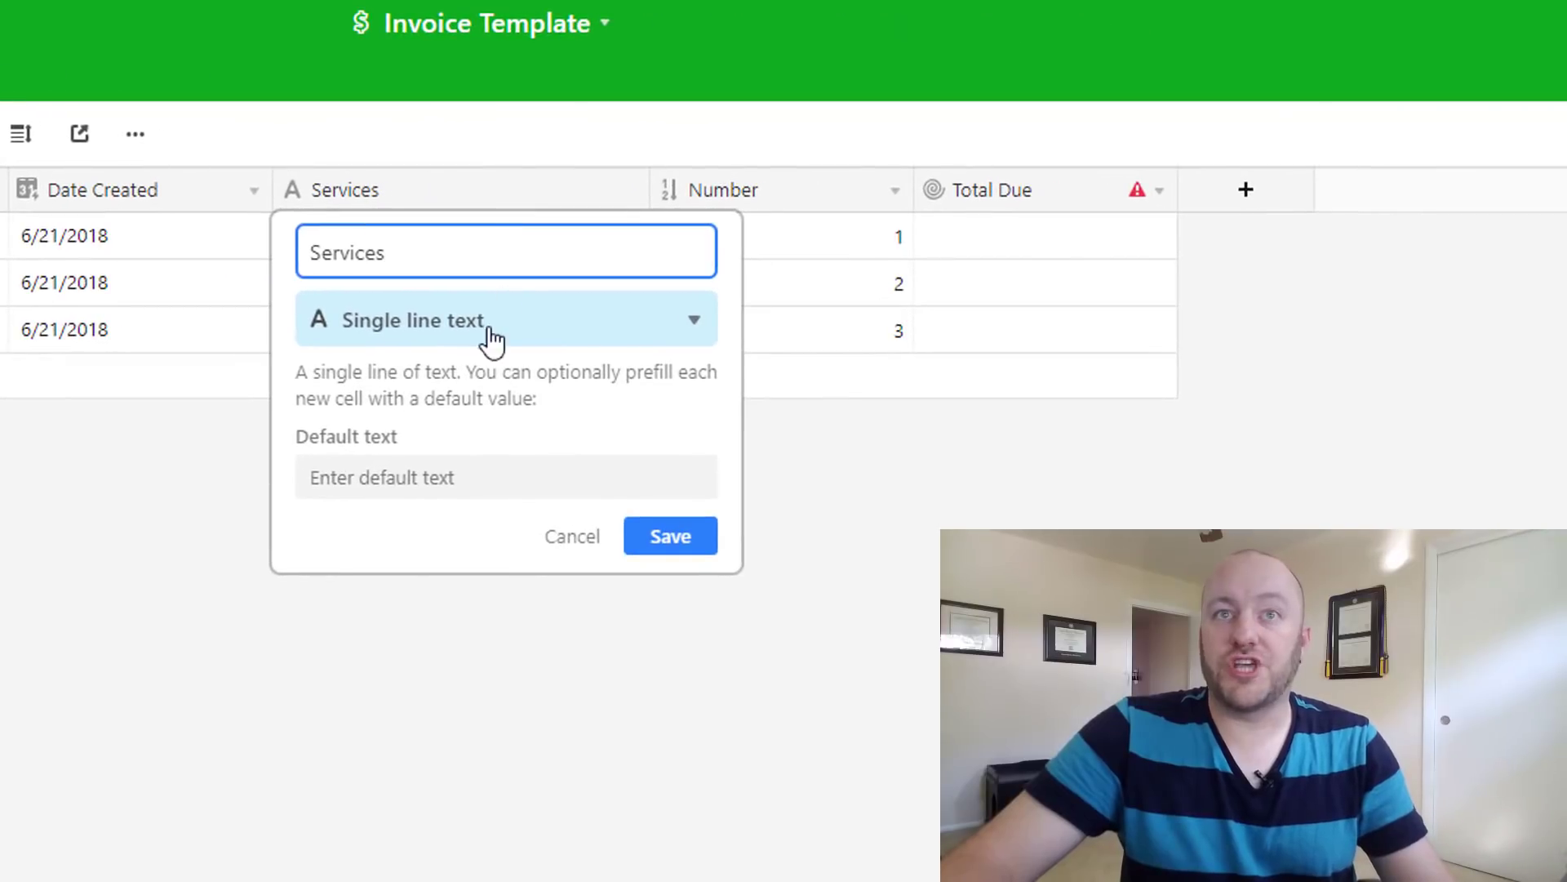
click(490, 343)
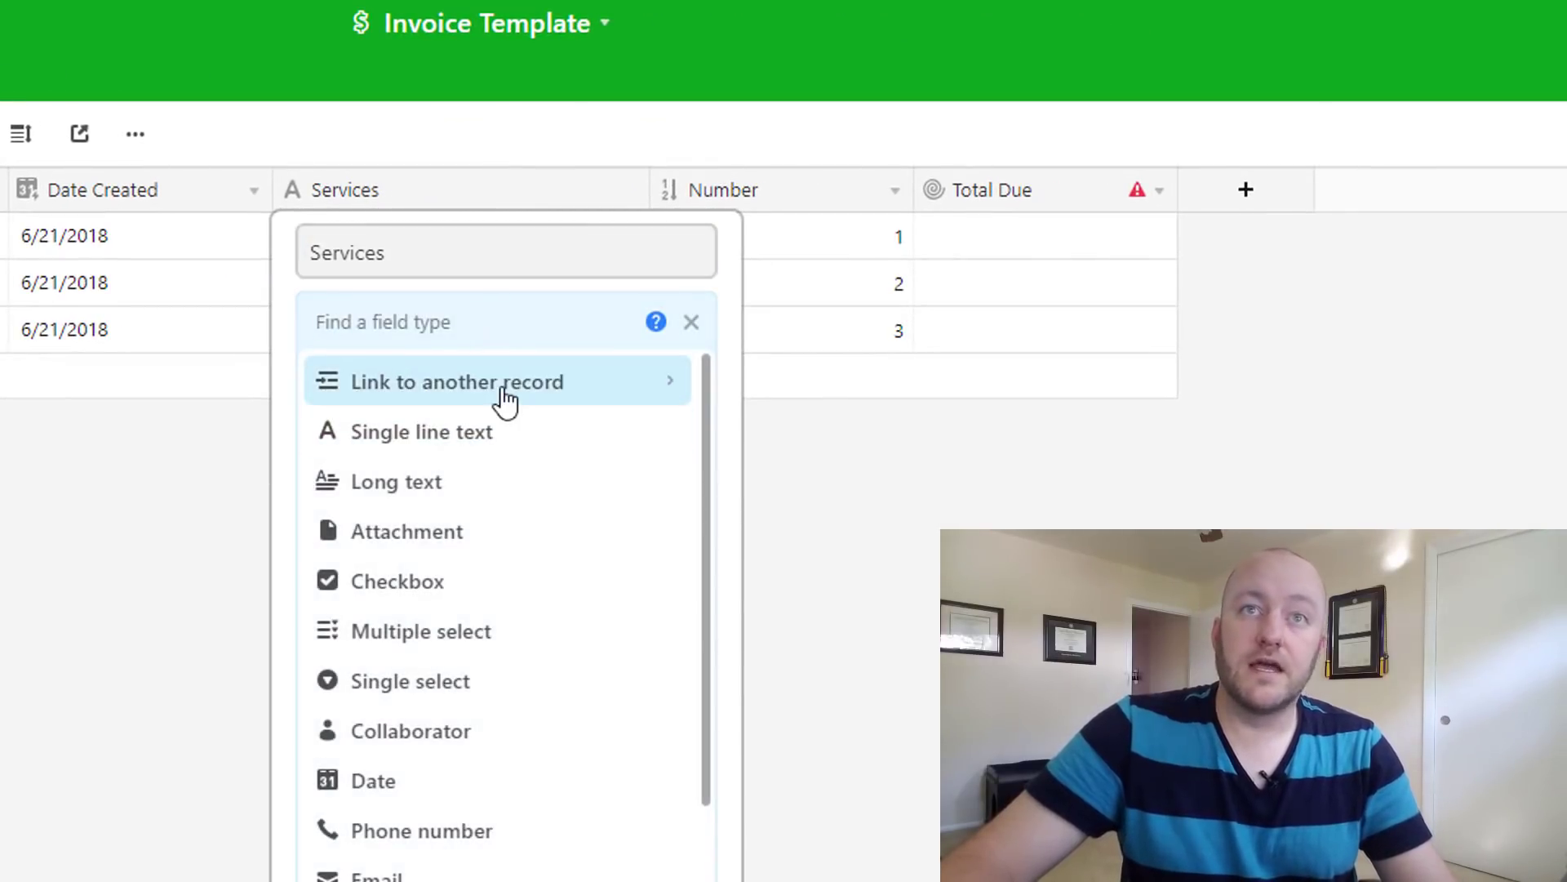
click(502, 401)
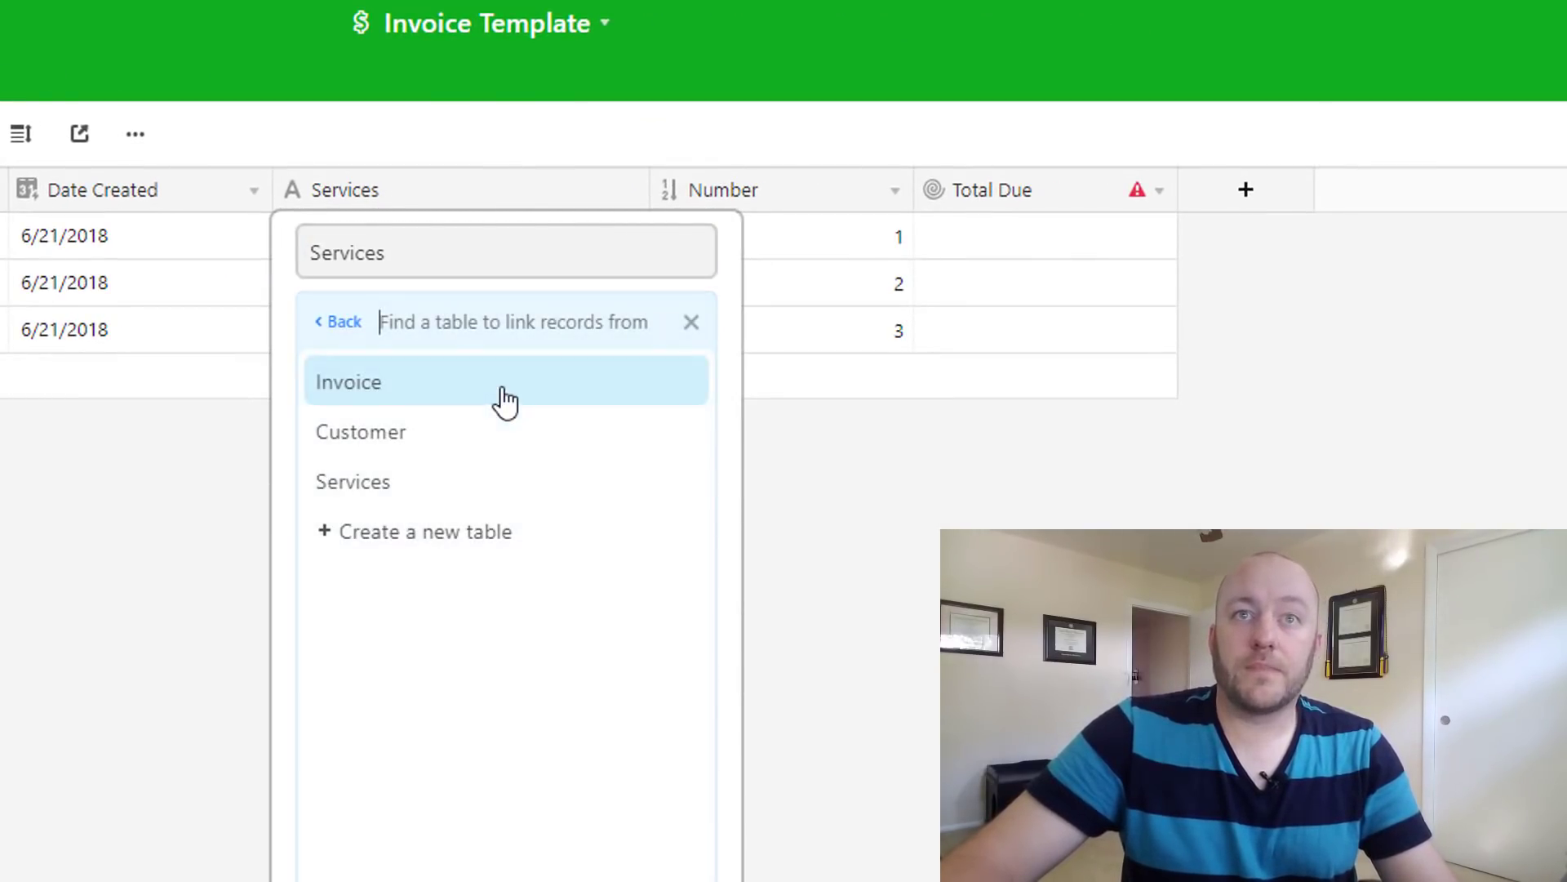
click(413, 493)
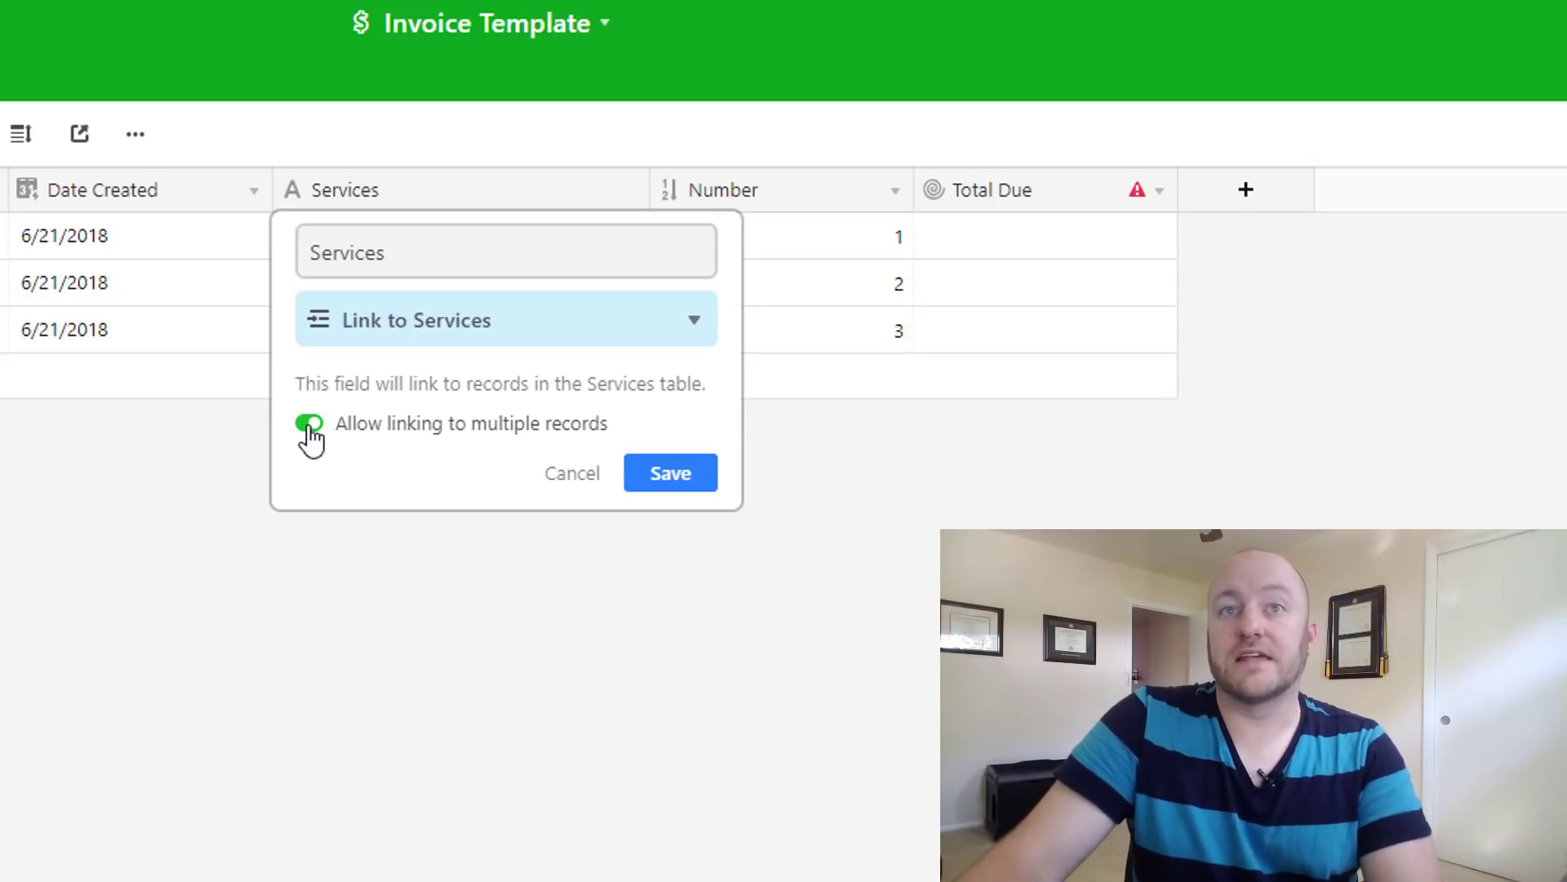
click(676, 488)
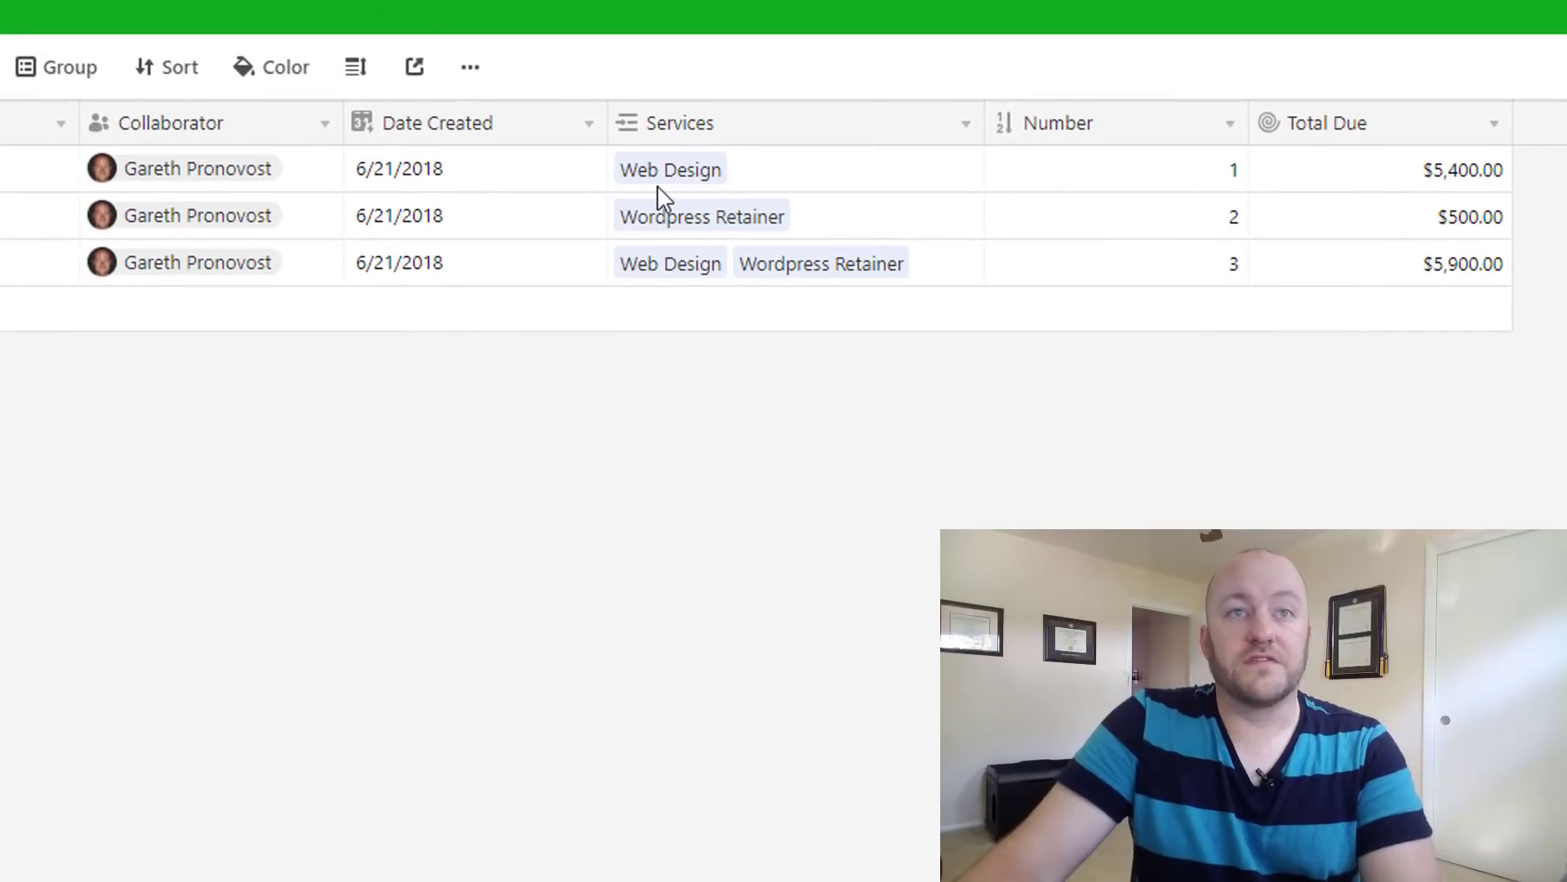
Step: Inspect the first invoice's linked Web Design service record, then close it
click(666, 184)
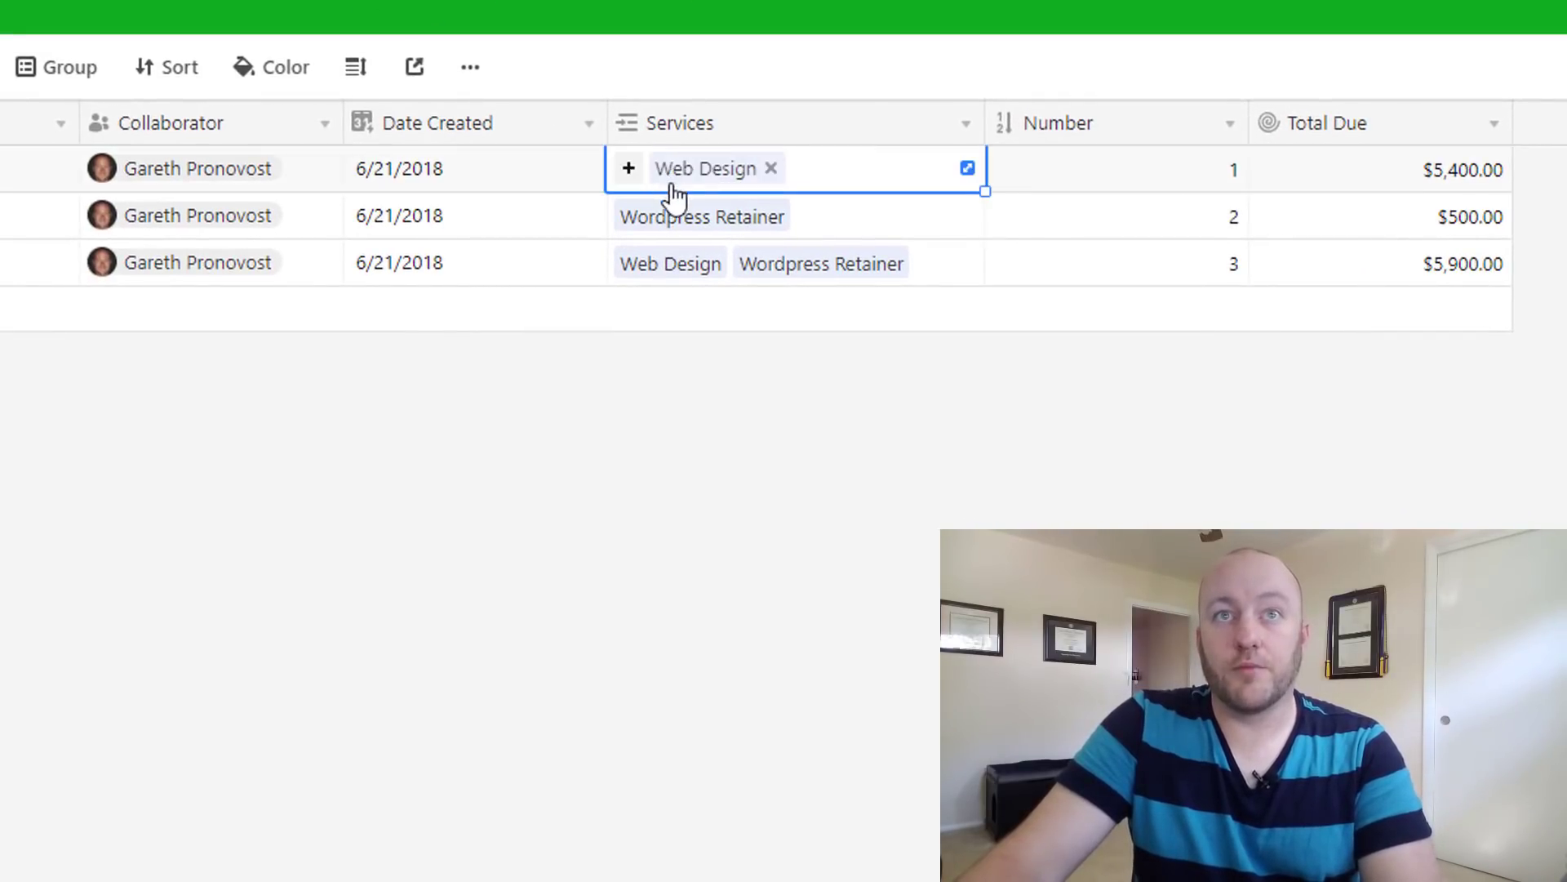
click(697, 182)
scroll(536, 560, down, 2)
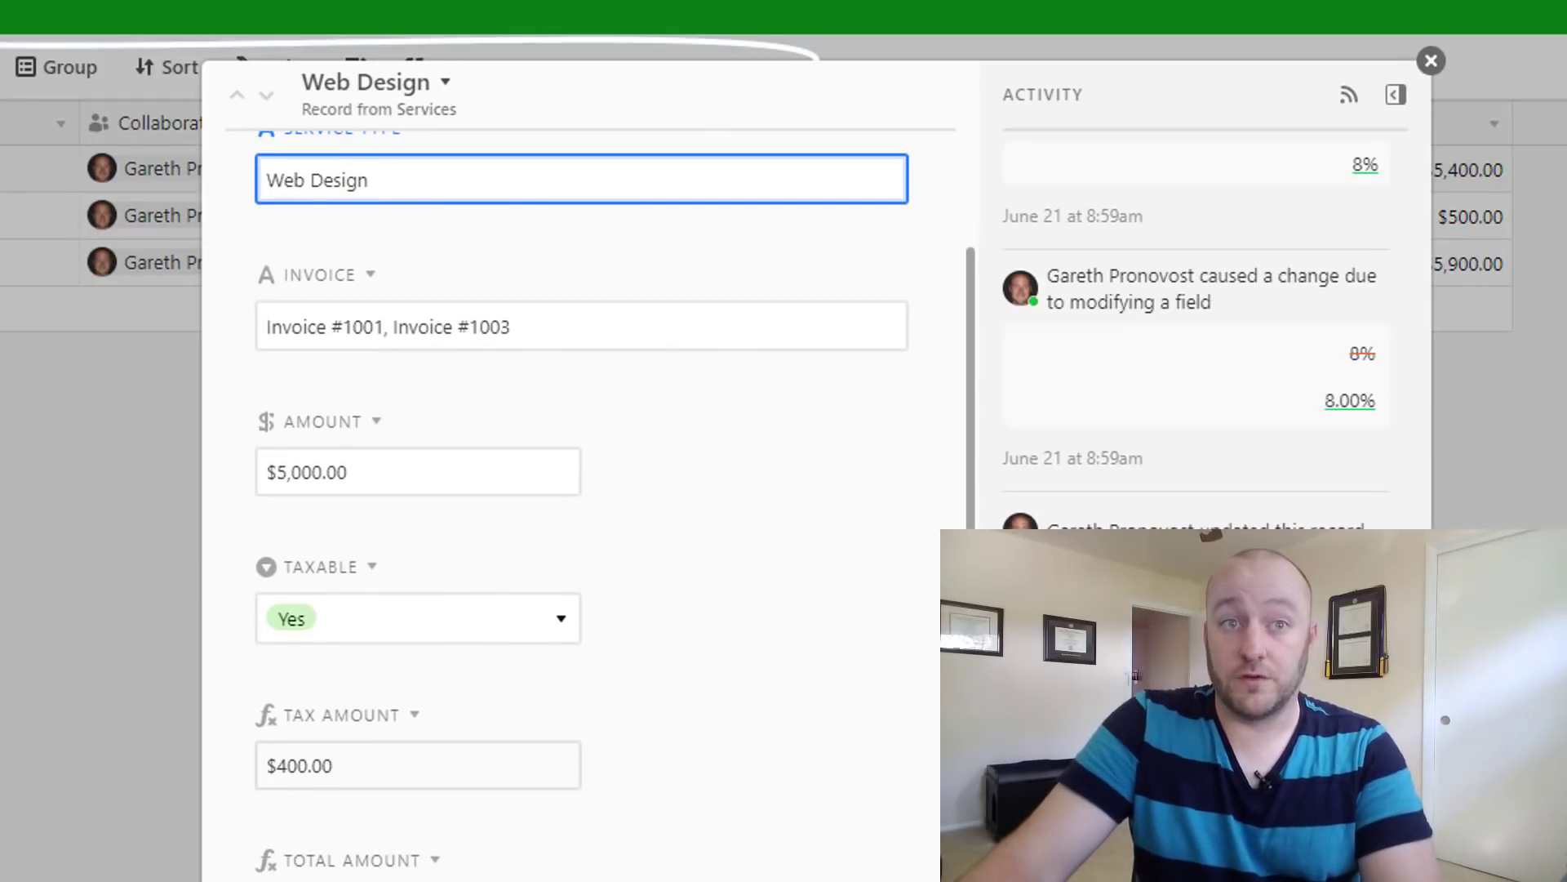
scroll(582, 489, down, 3)
click(1430, 62)
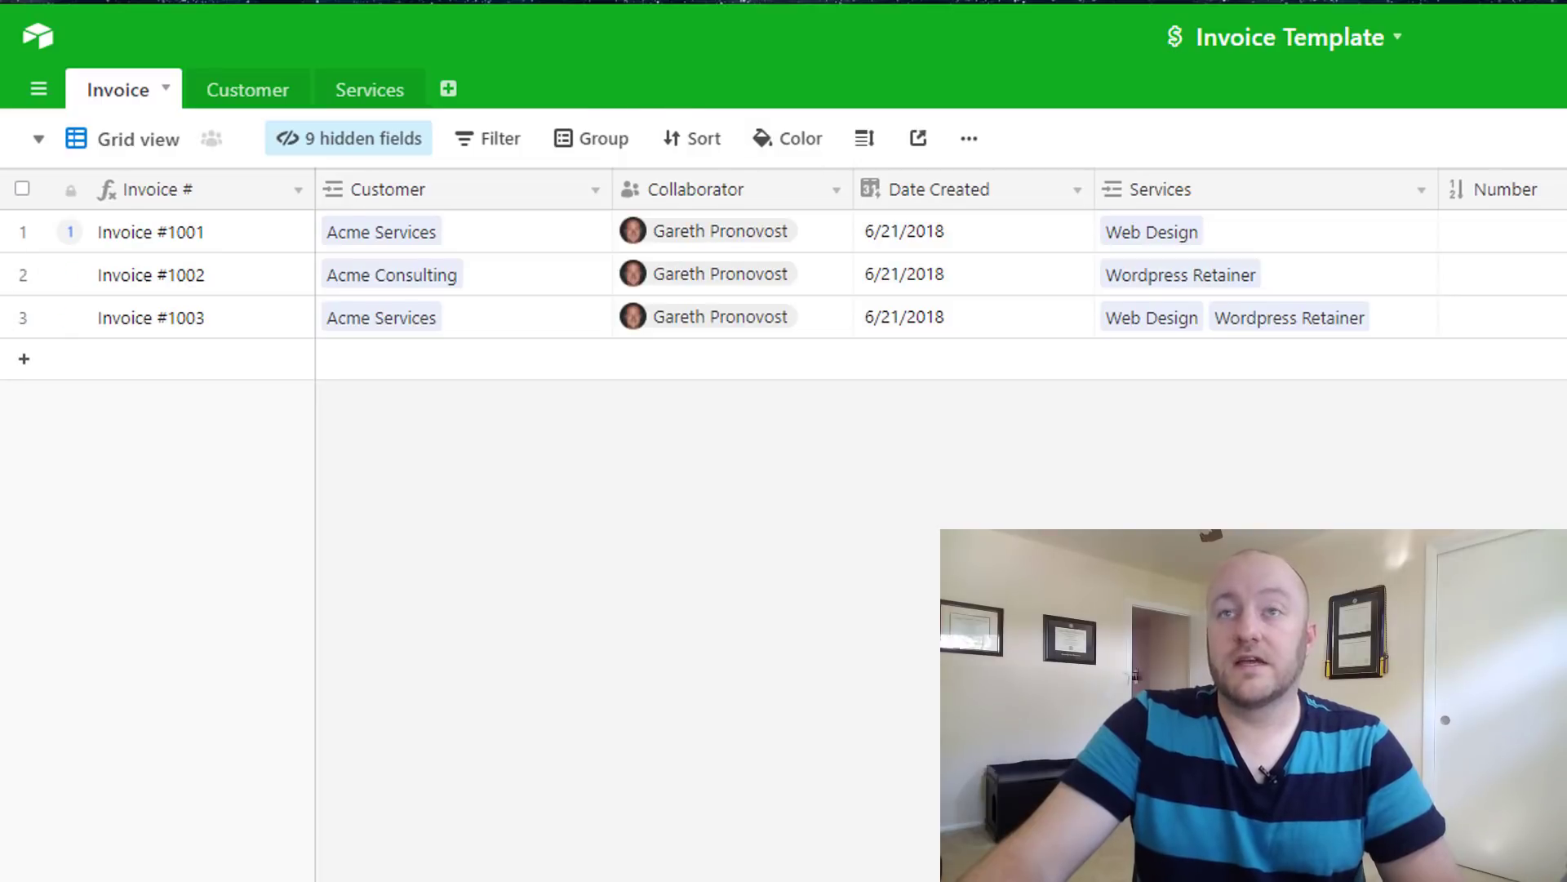
Step: Add a 'New Table Link' field linking to a newly created New Table Link table, multiple records allowed
click(980, 189)
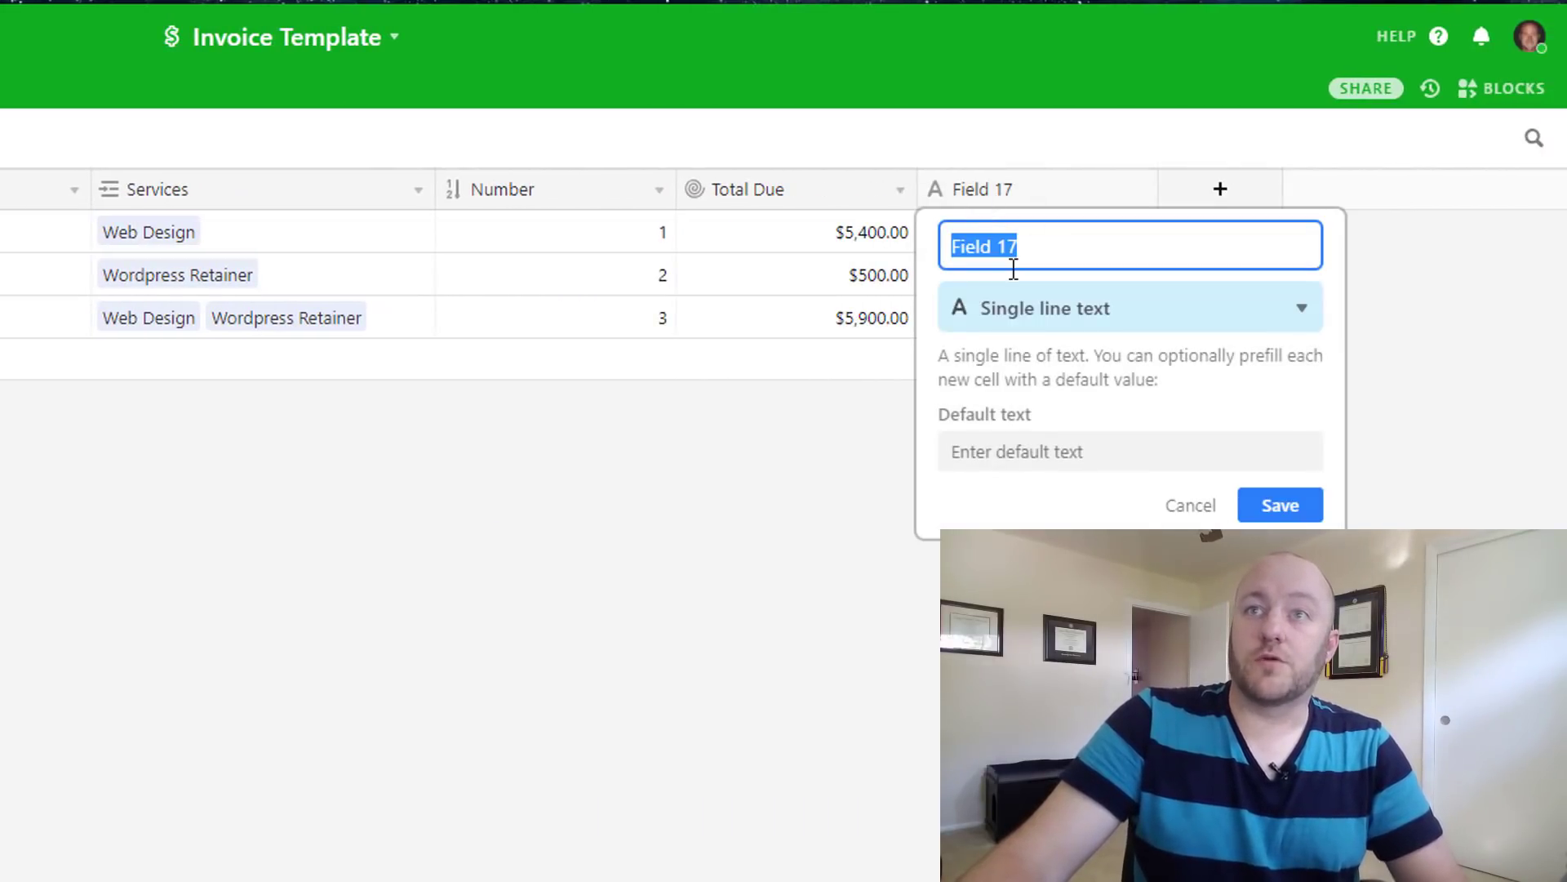
text(New Ta)
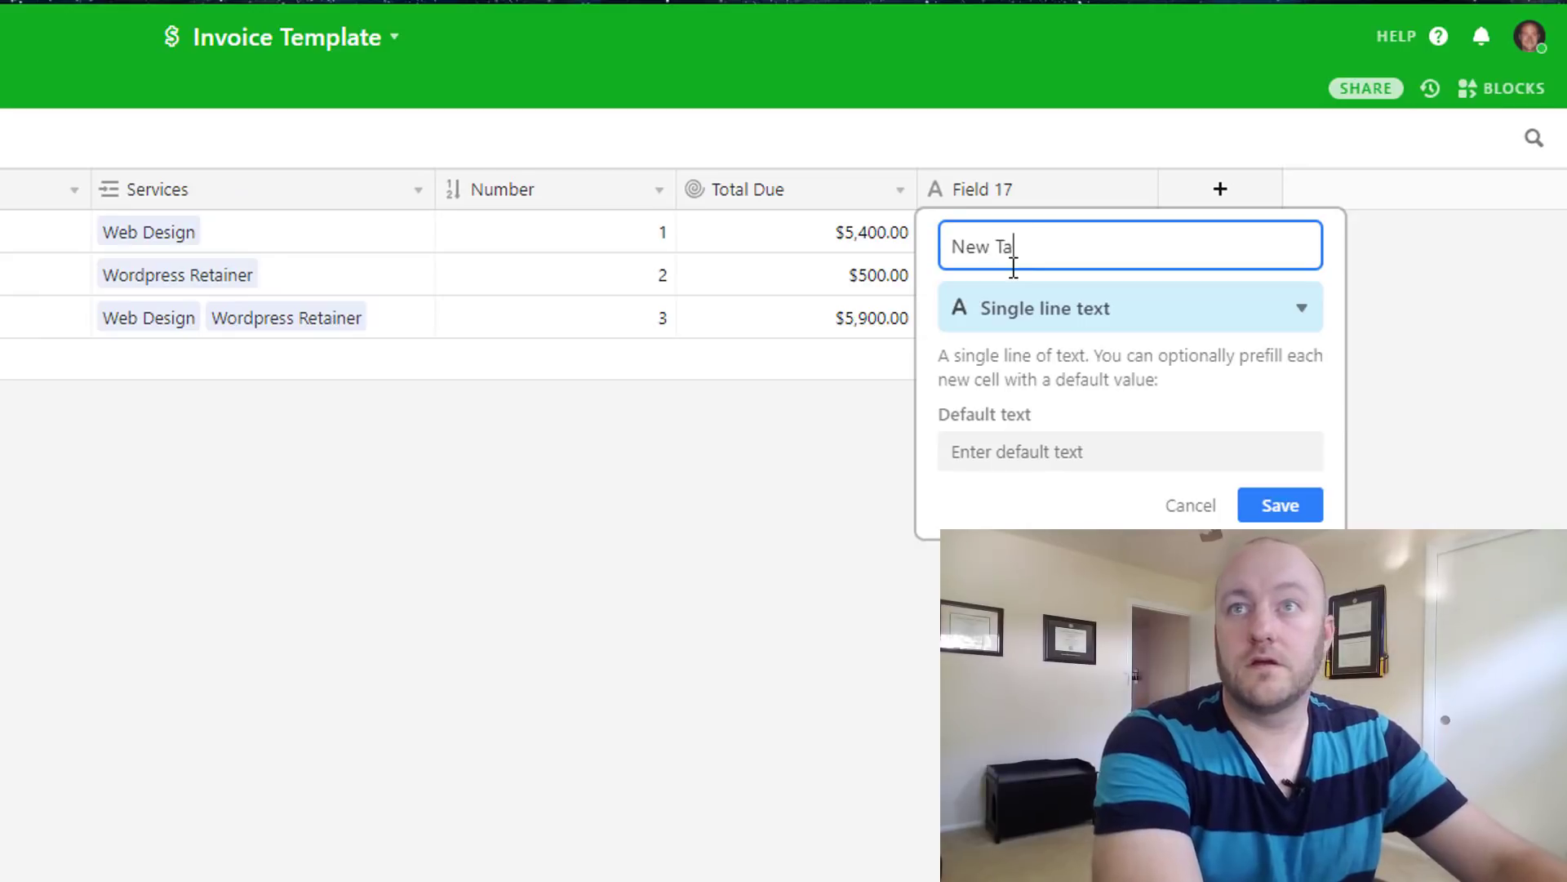
text(ble Link)
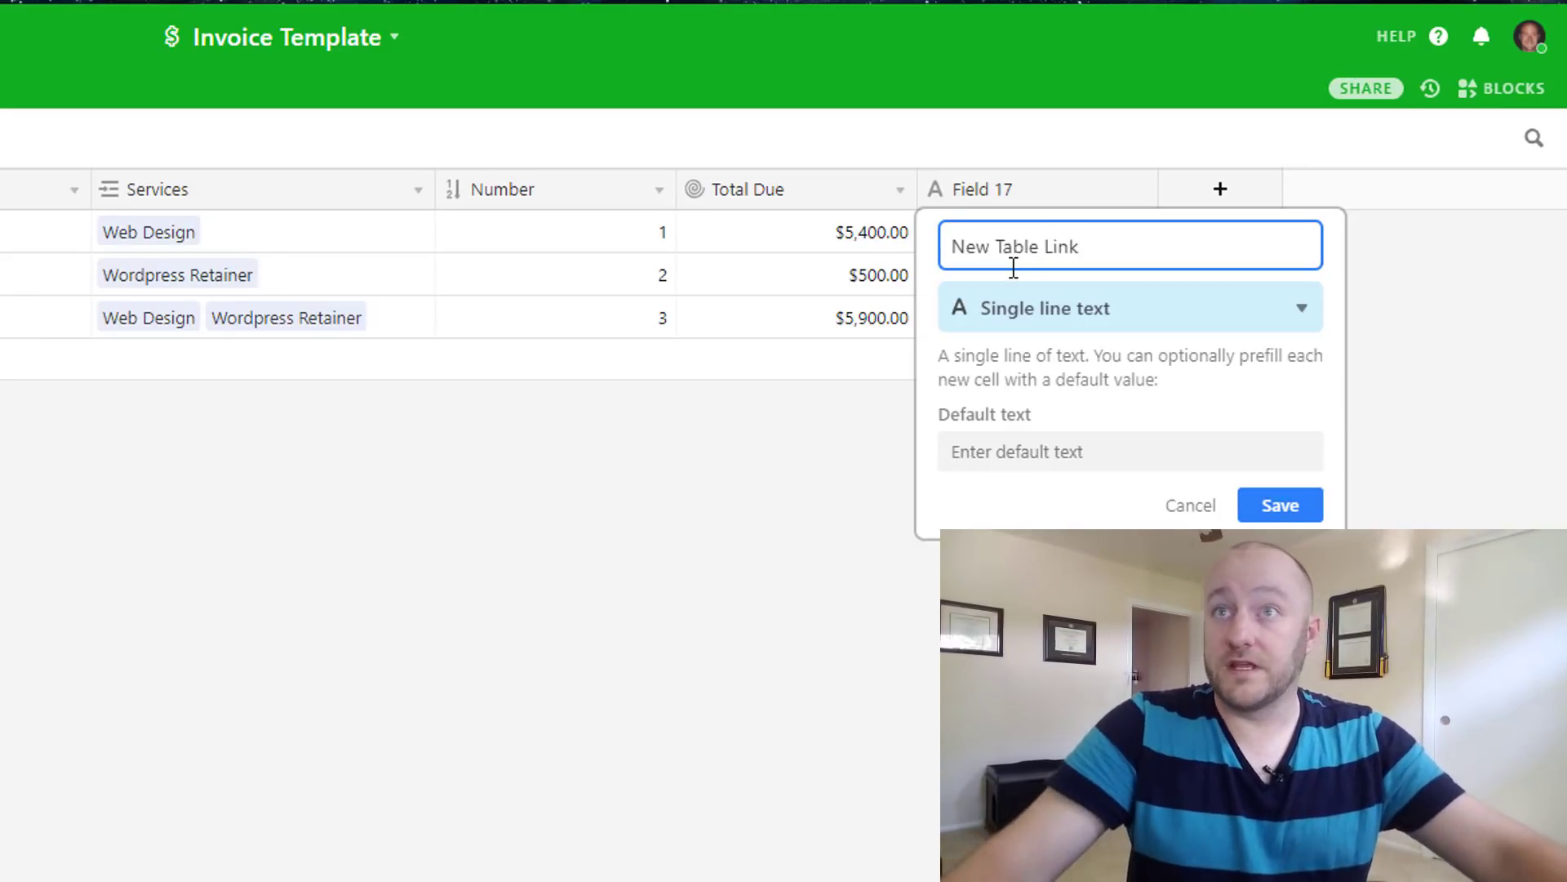
click(1098, 321)
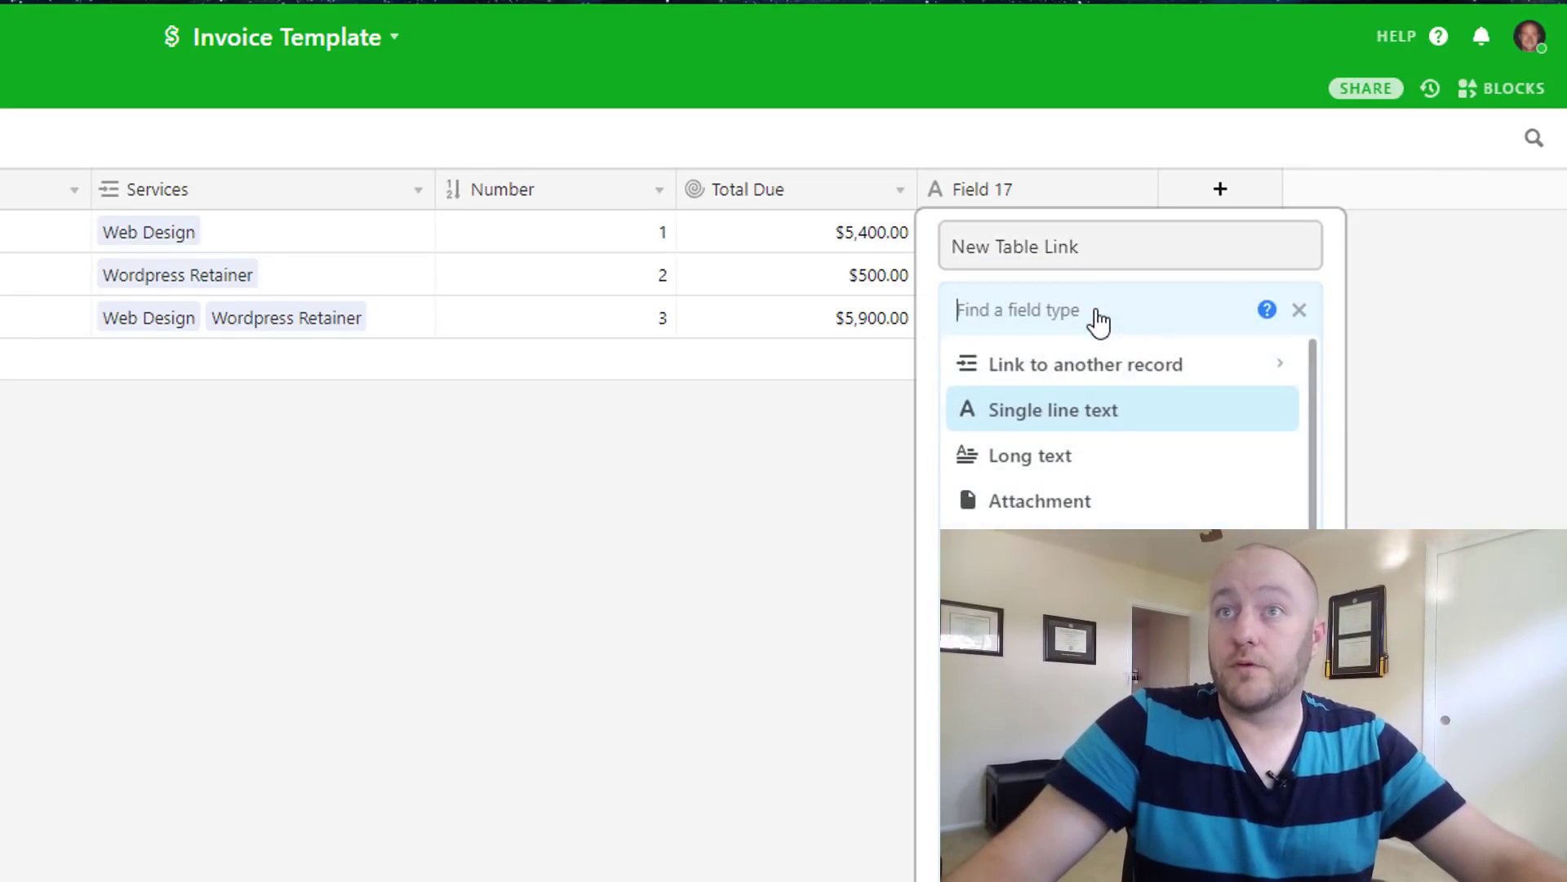
click(1107, 377)
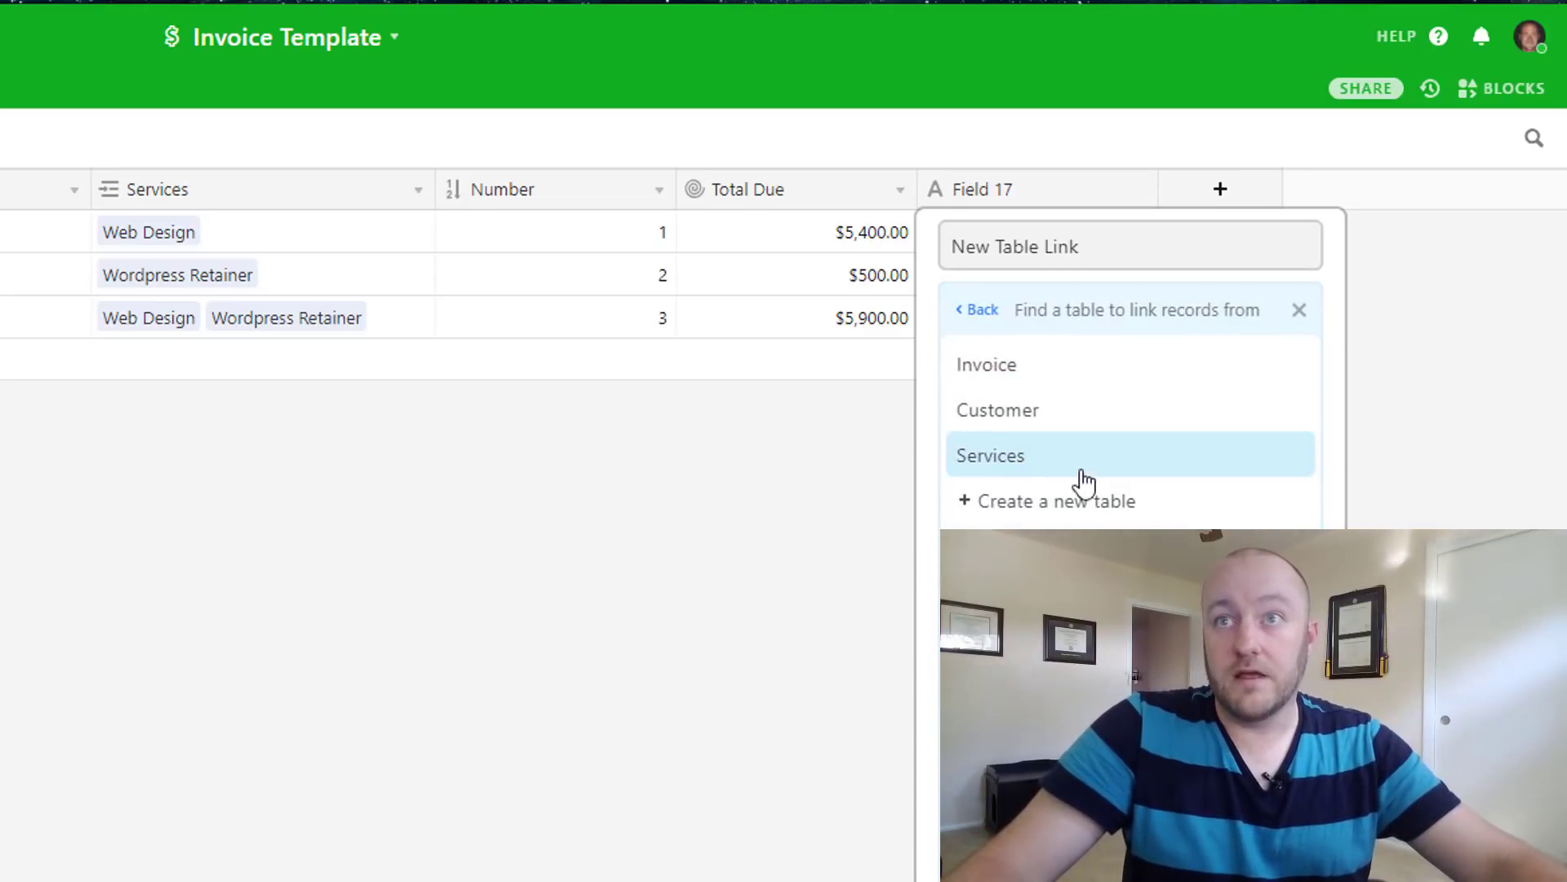
click(1064, 510)
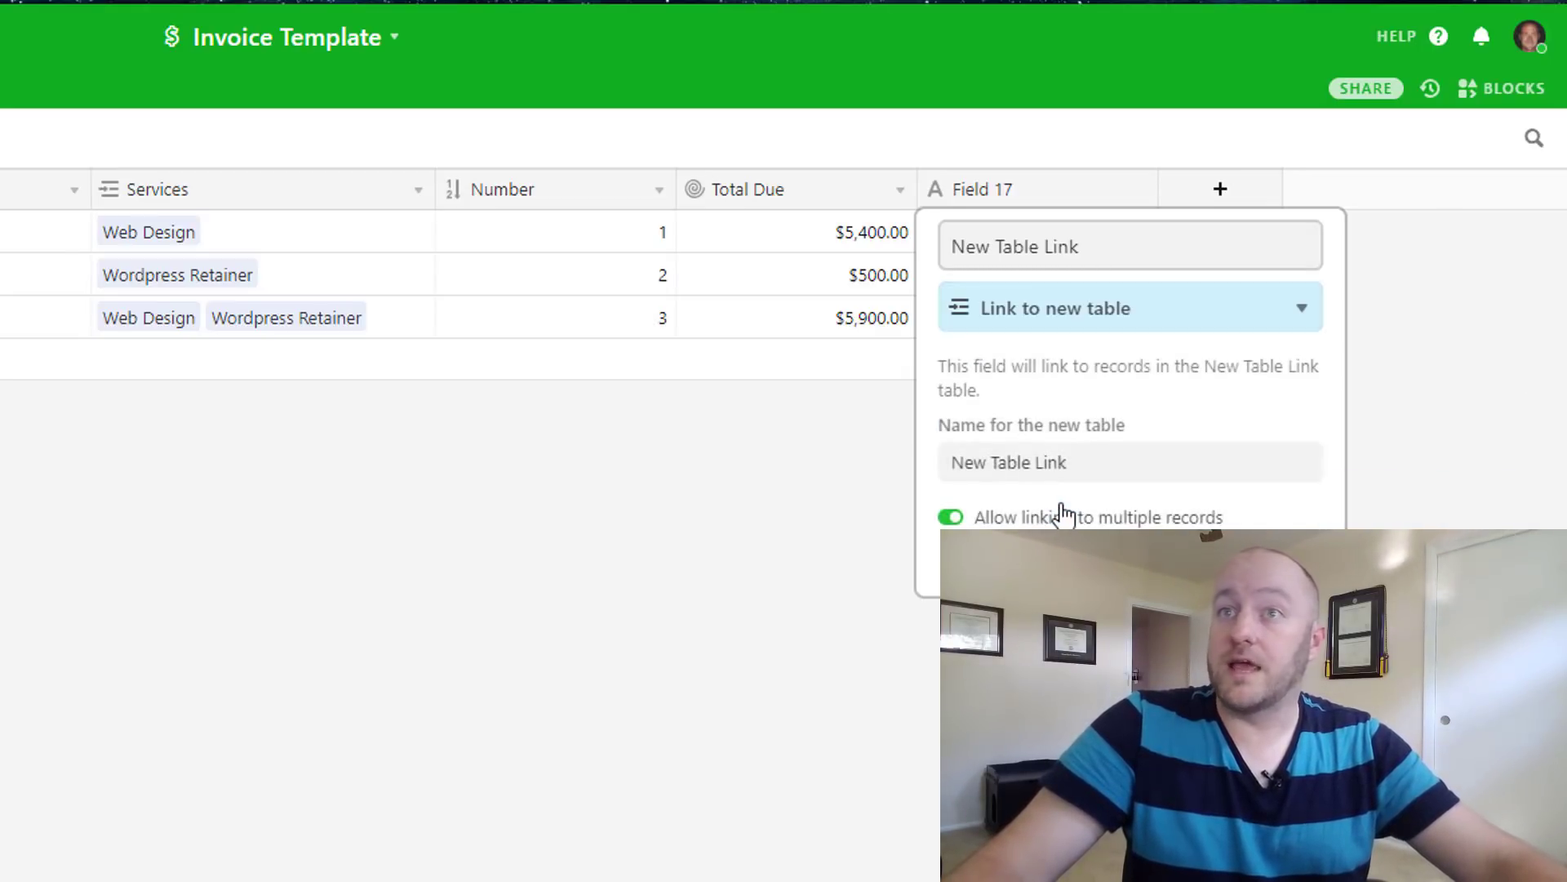
triple_click(1006, 455)
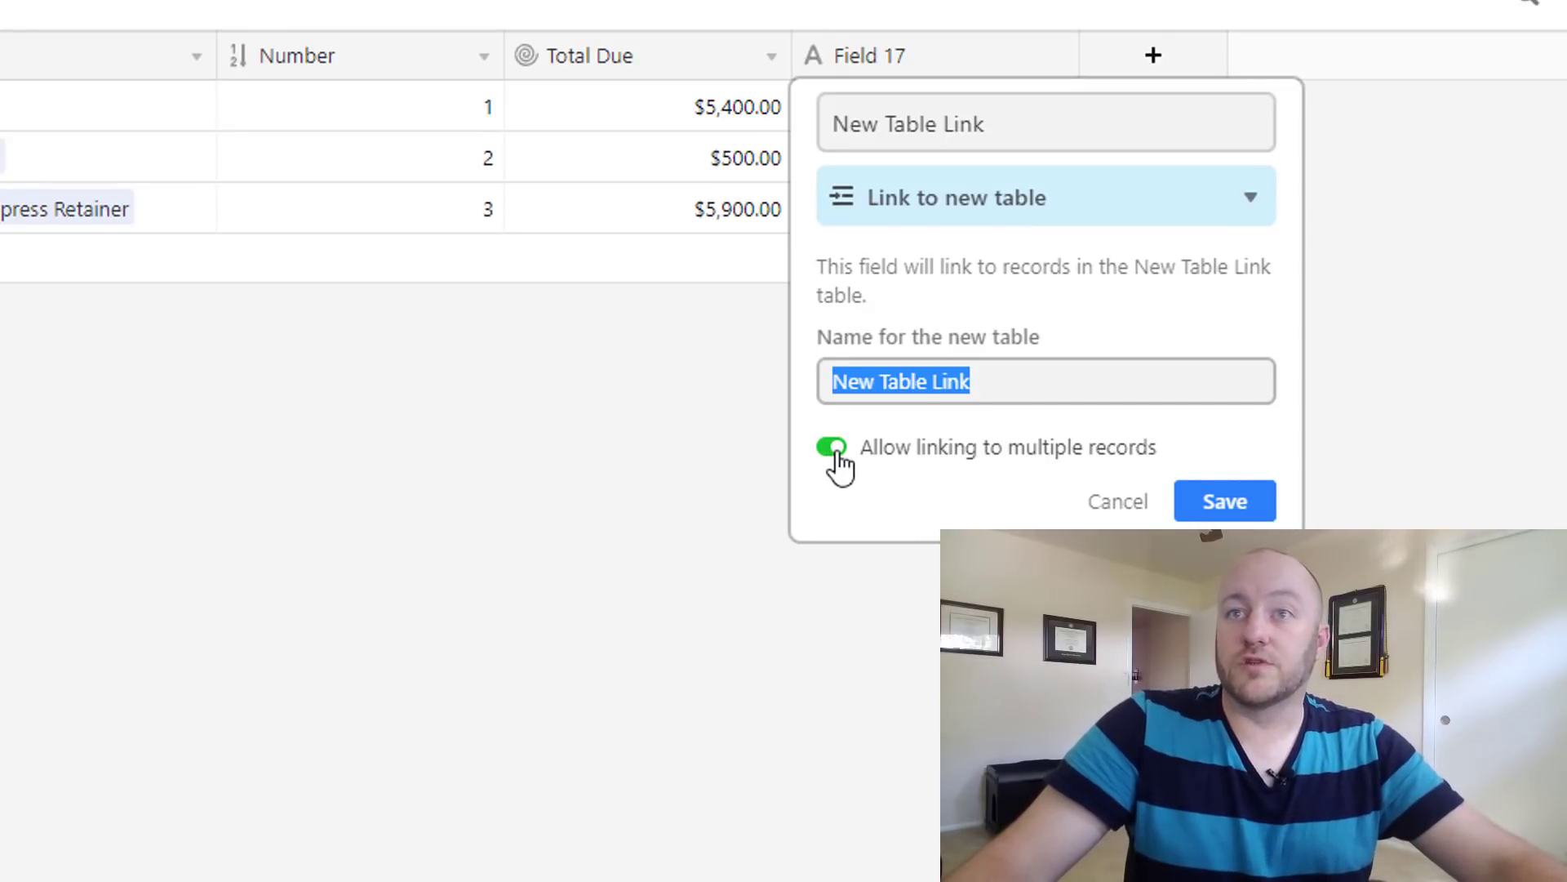
click(835, 449)
click(834, 449)
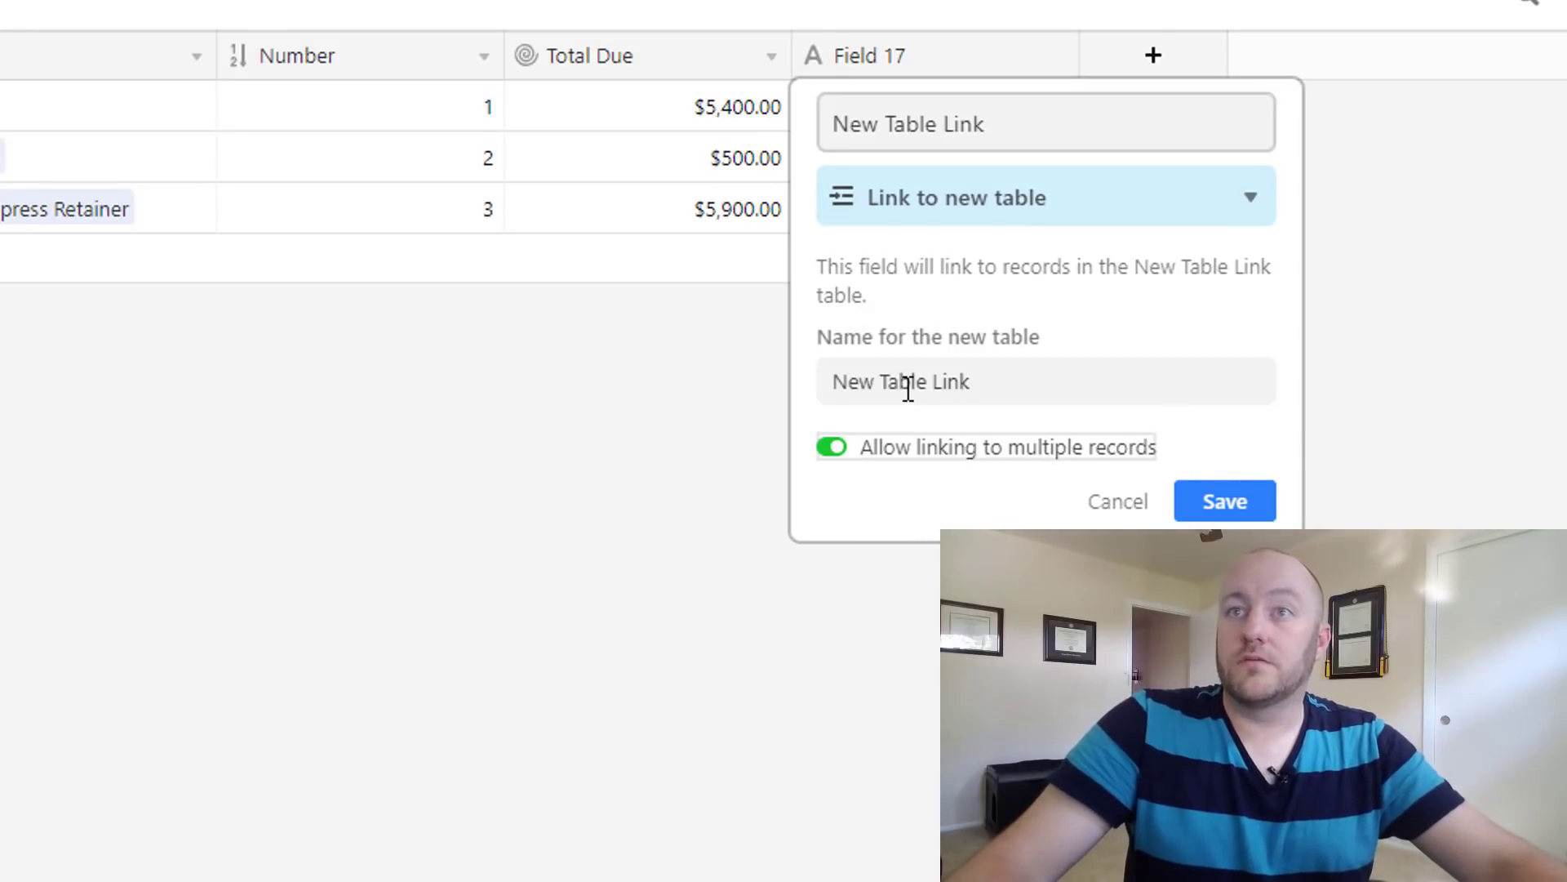
click(1224, 501)
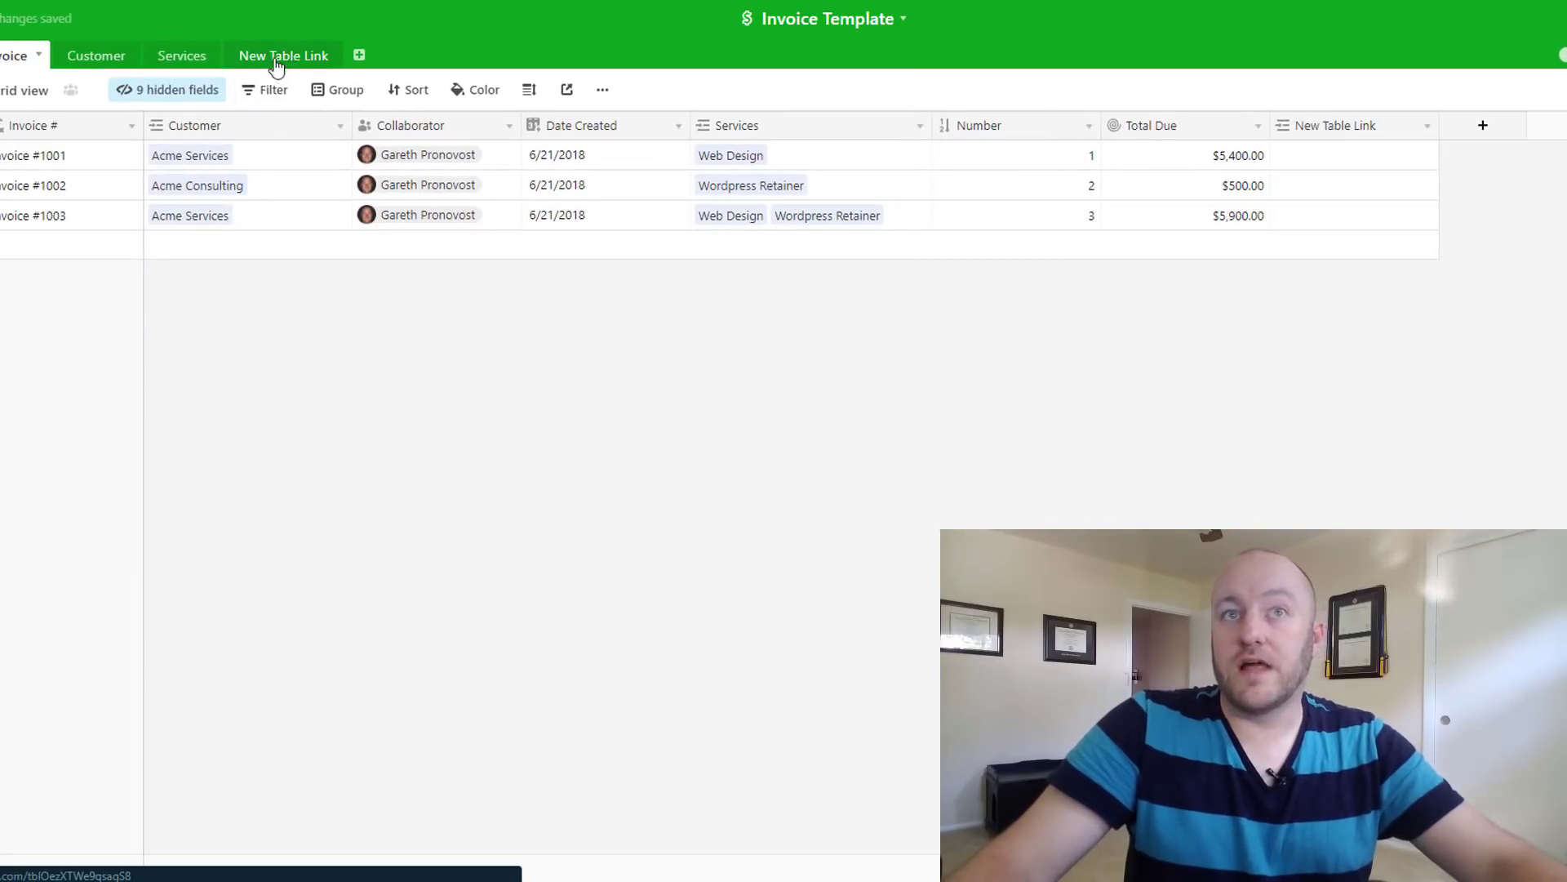
Step: Link a brand-new blank New Table Link record to Invoice #1001
click(1378, 163)
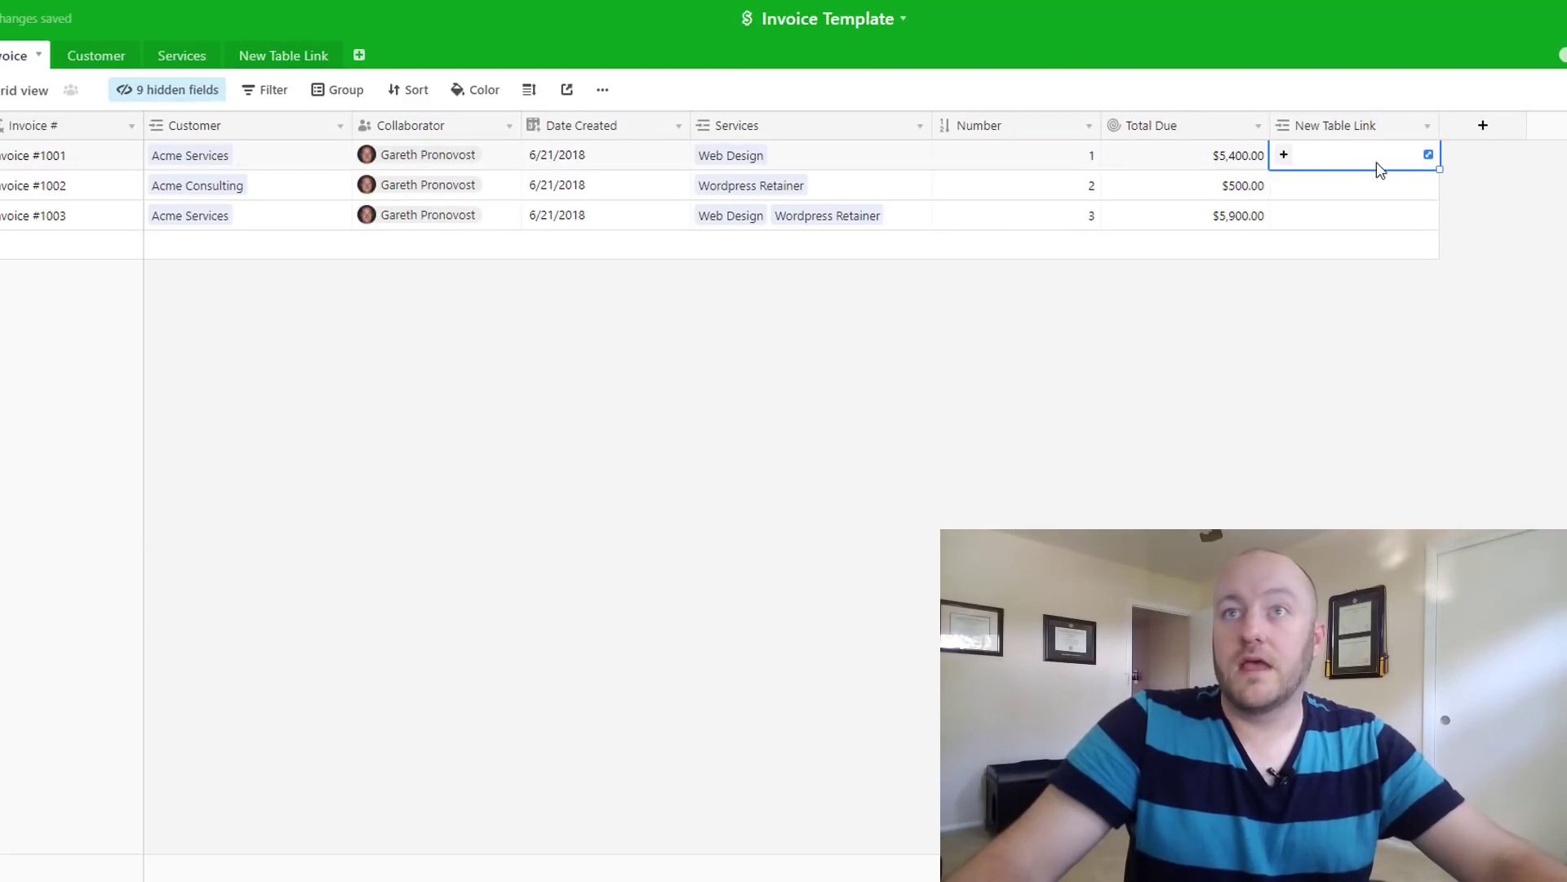
click(1283, 157)
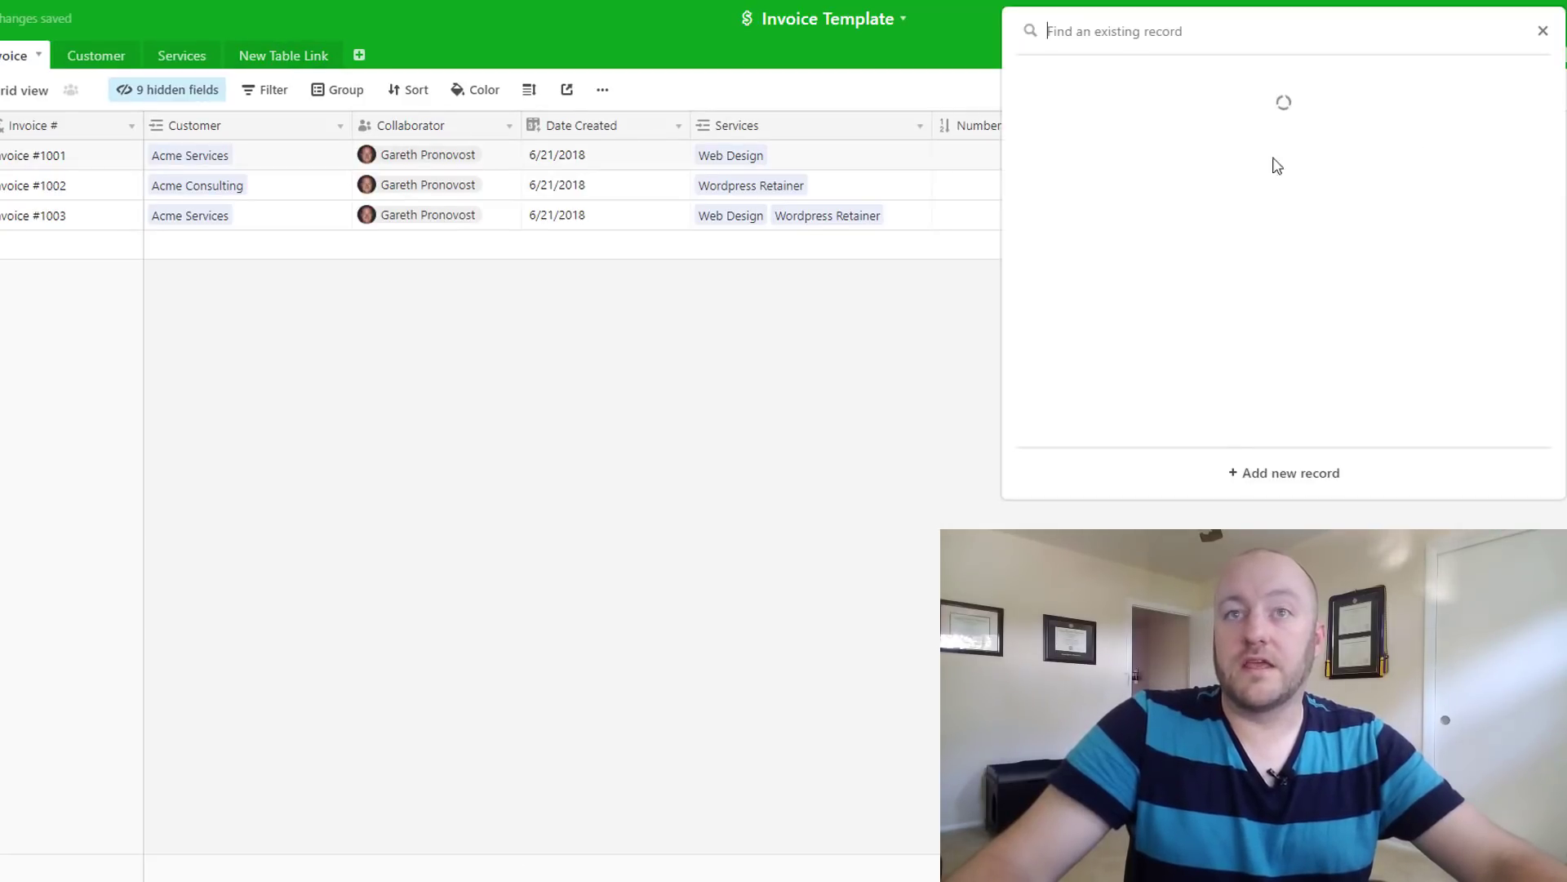
click(1266, 478)
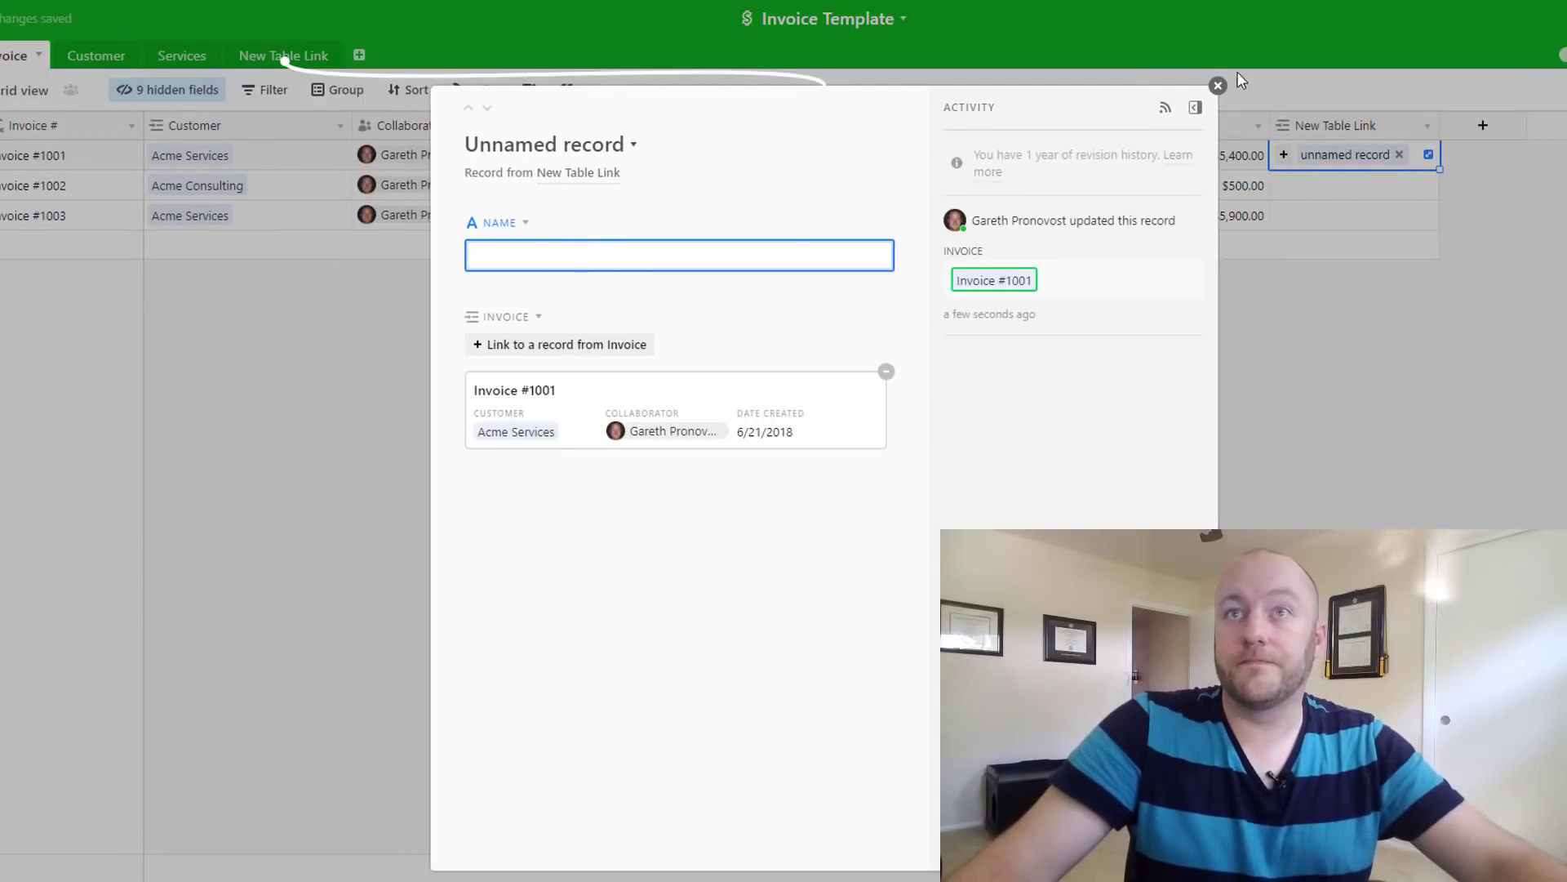
click(1218, 86)
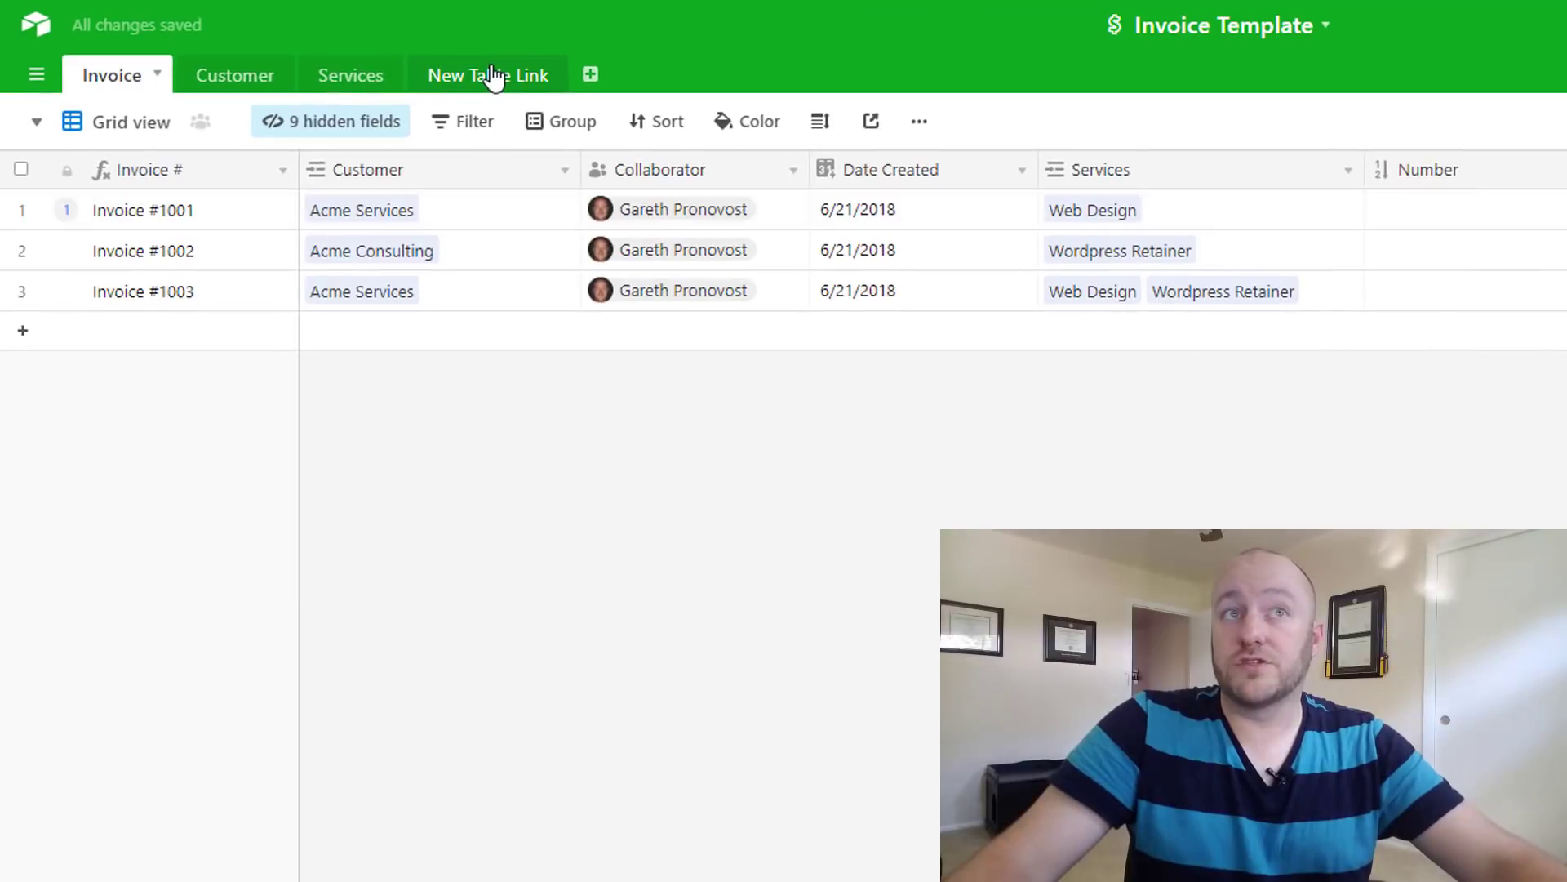
click(278, 55)
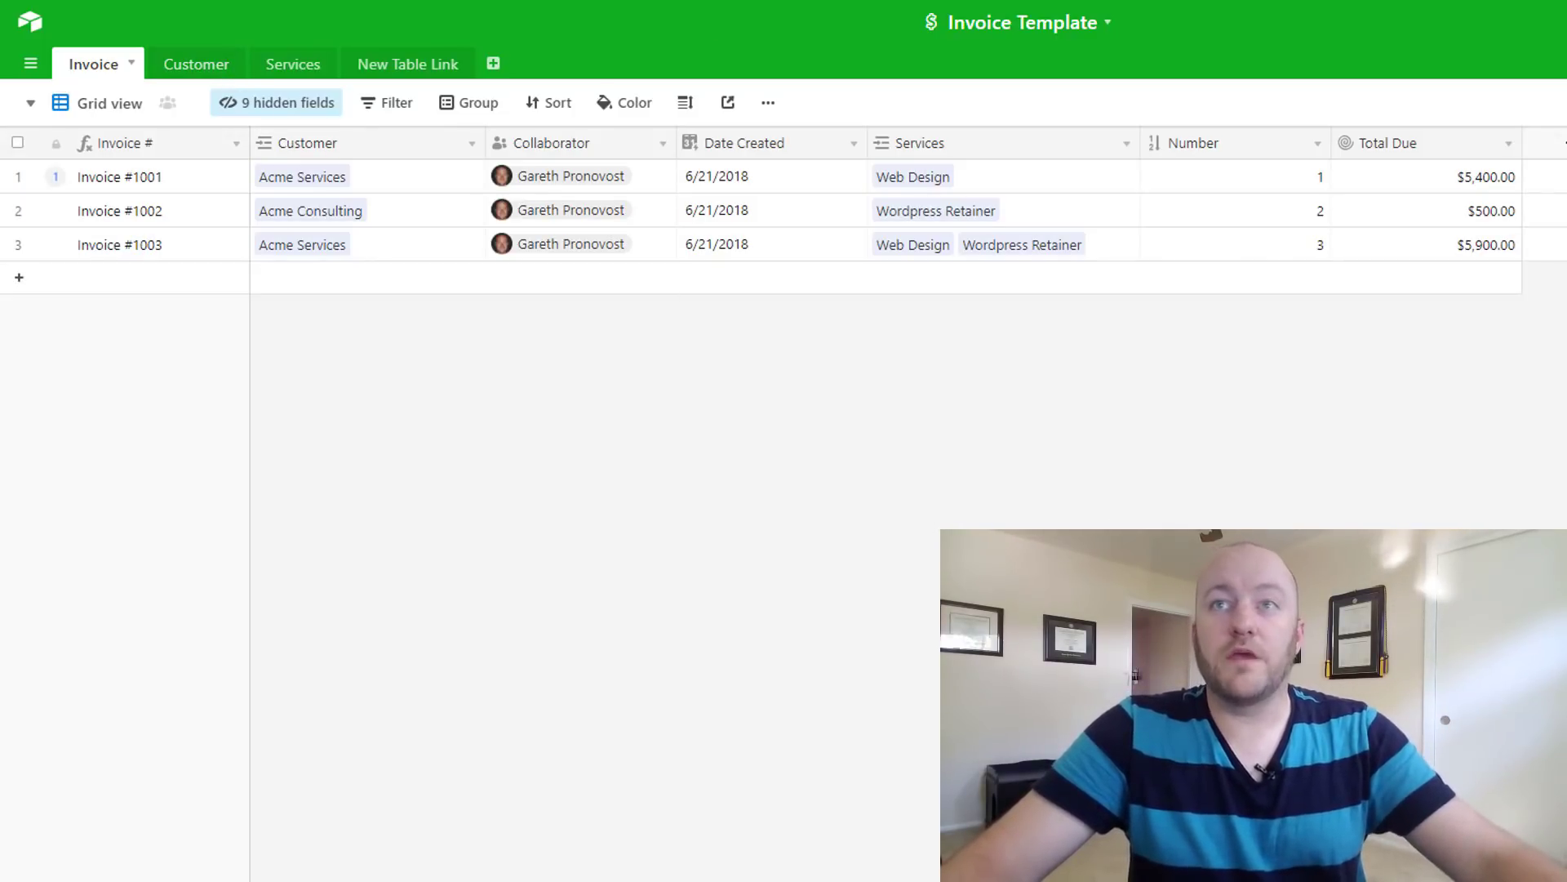
Step: Add an empty Field 17 column, then check the Customer table's City values and return
click(1555, 143)
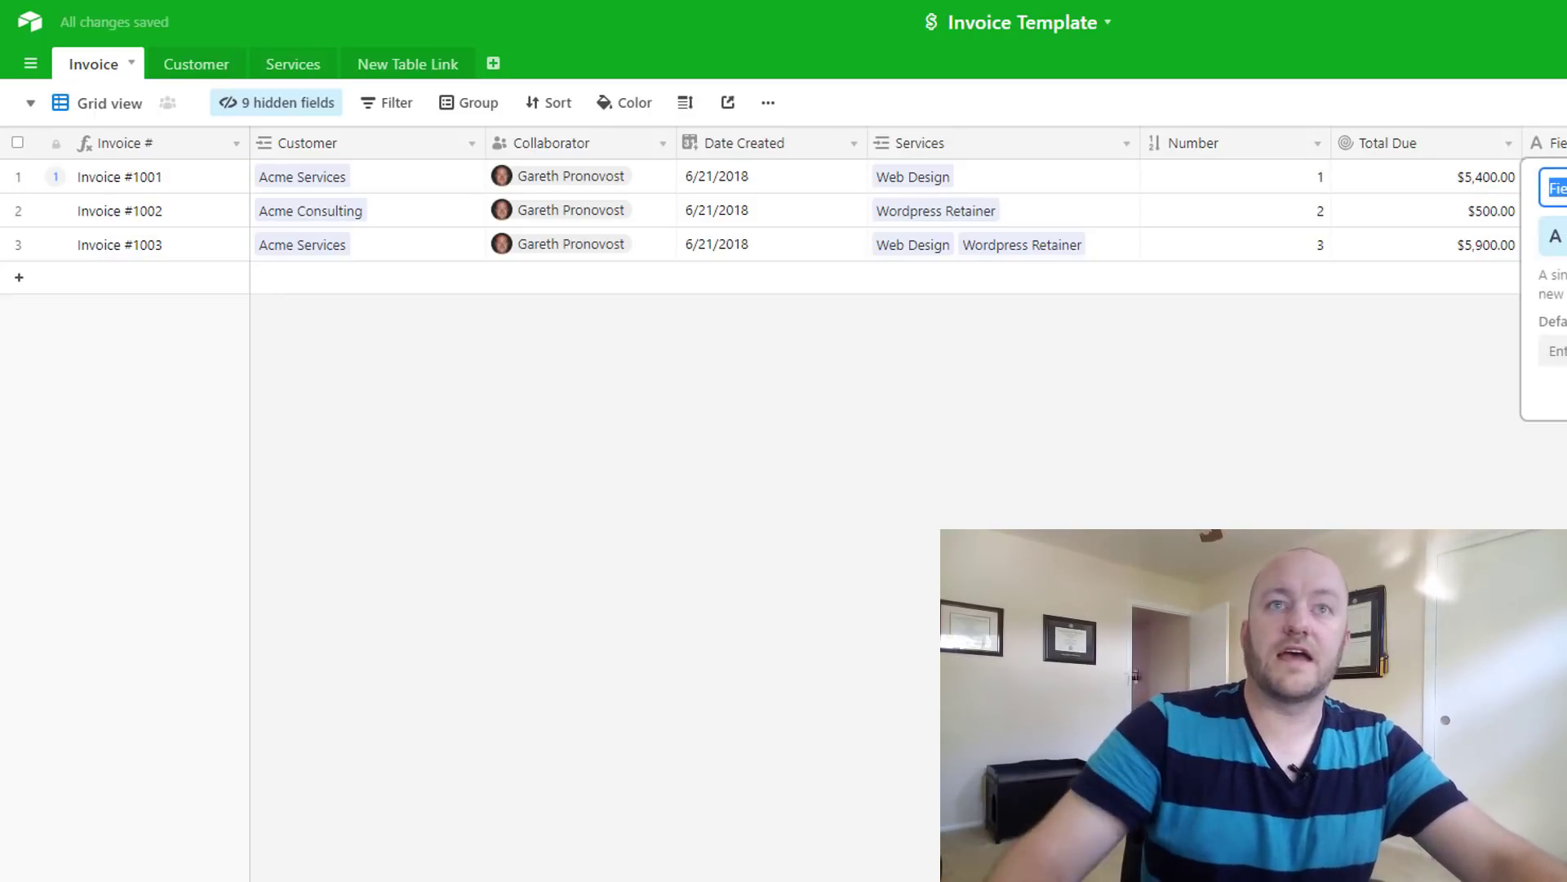
click(1527, 420)
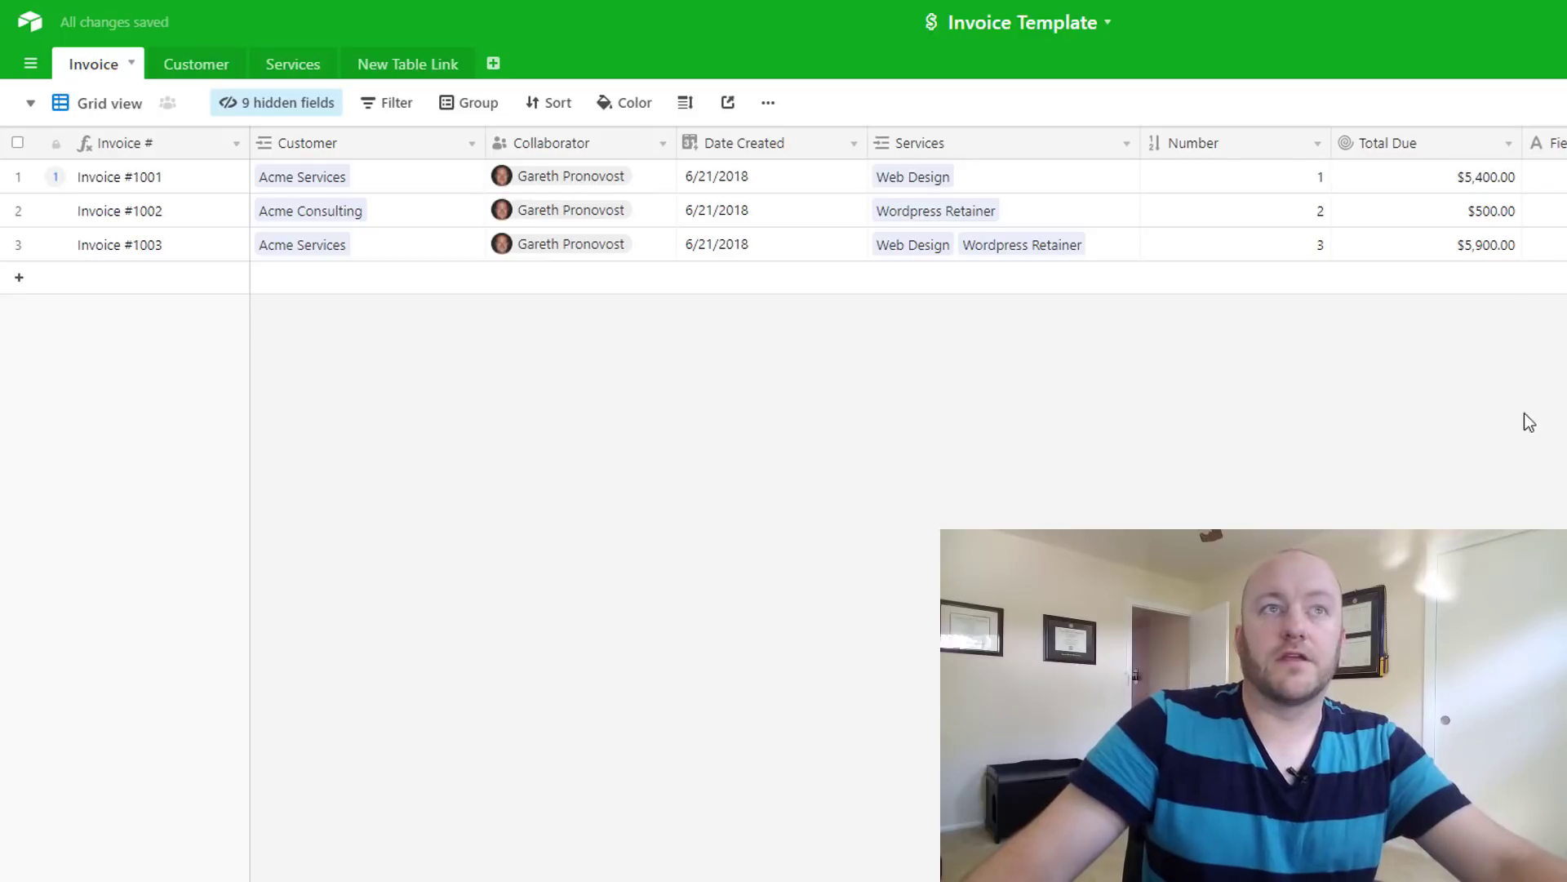
click(199, 62)
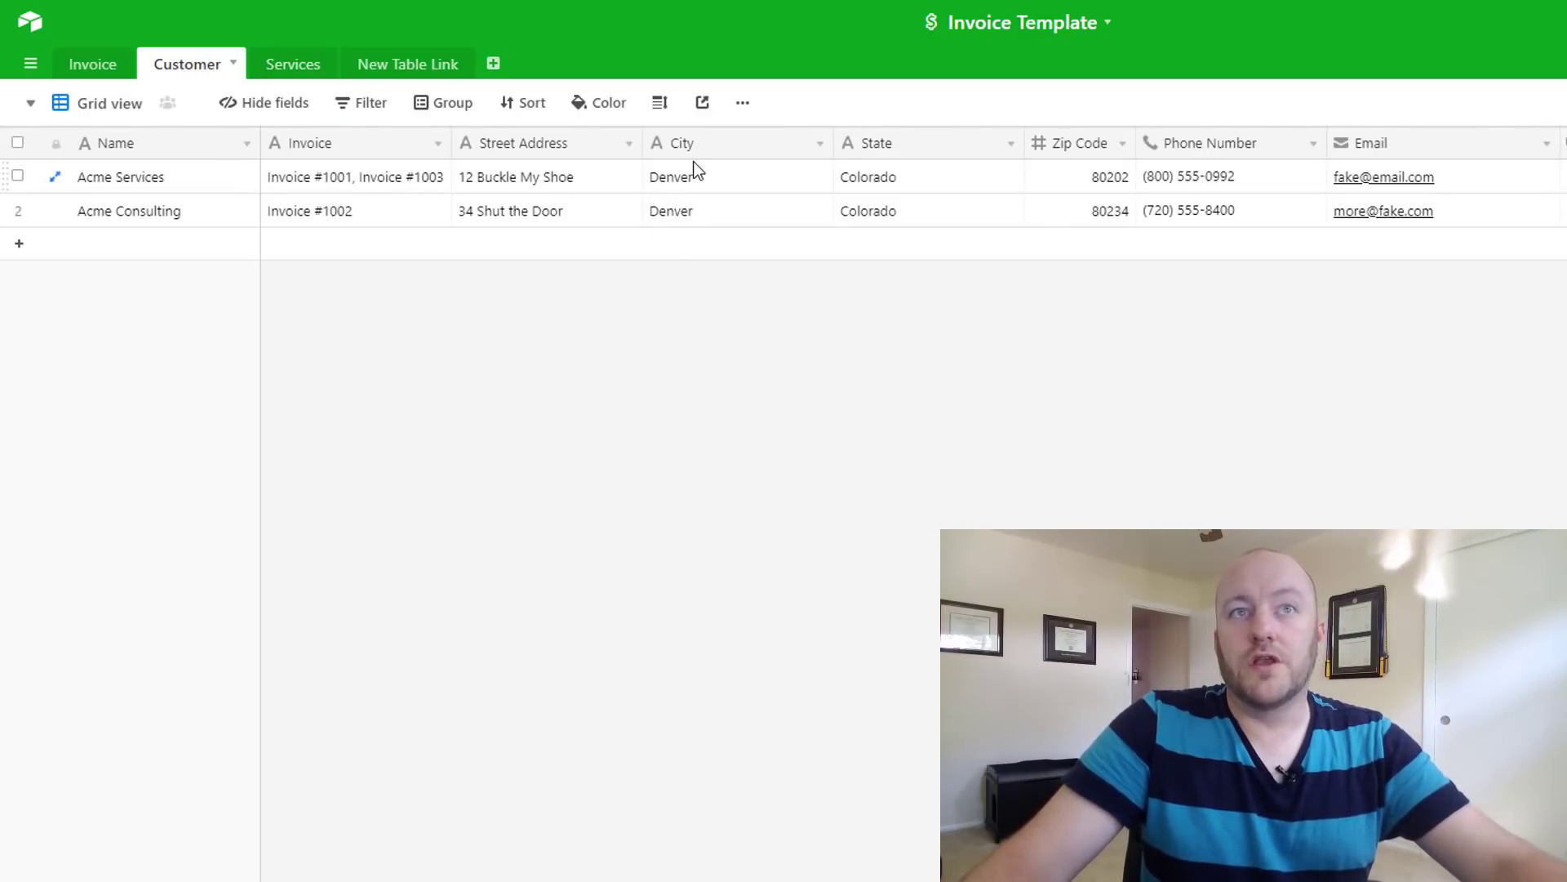
click(81, 72)
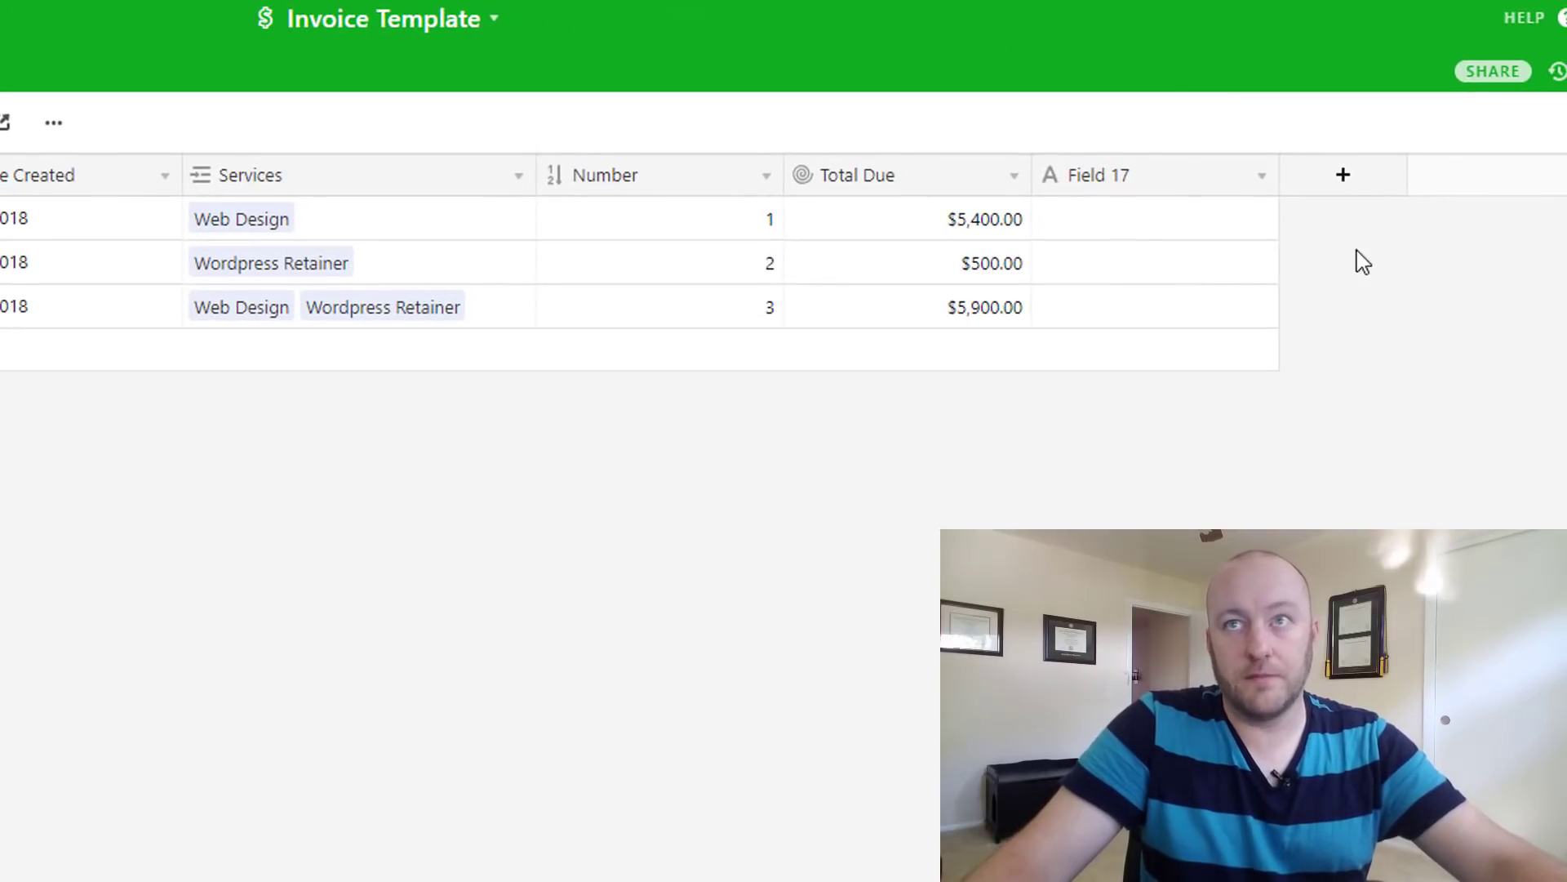
Step: Rename Field 17 to 'City name of Customer' and pick Lookup as its type
click(1263, 178)
click(1147, 229)
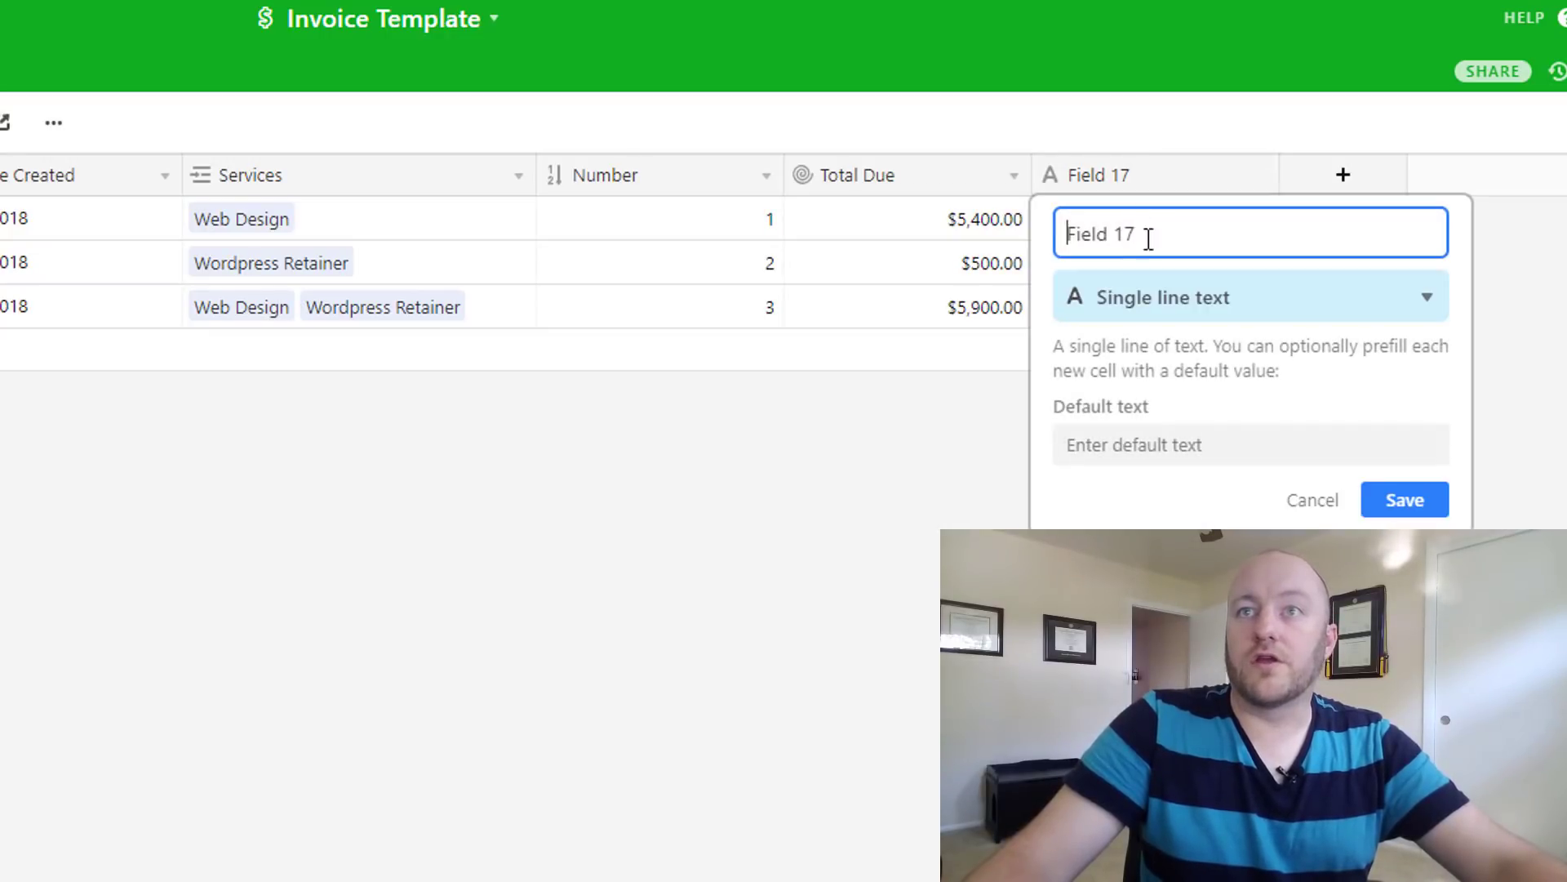
triple_click(1151, 238)
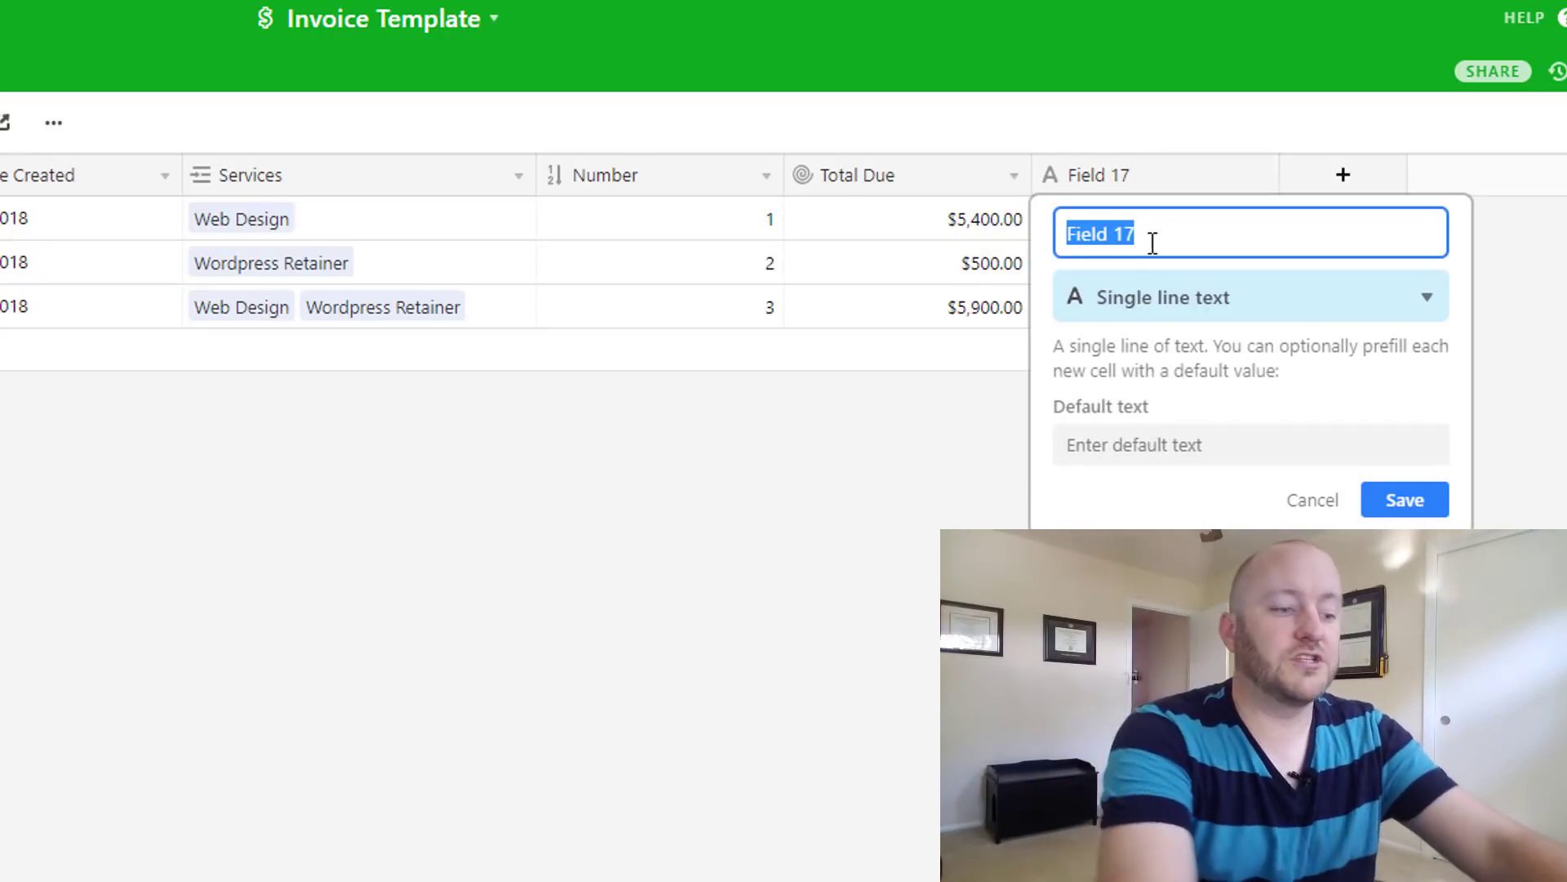
text(City nam)
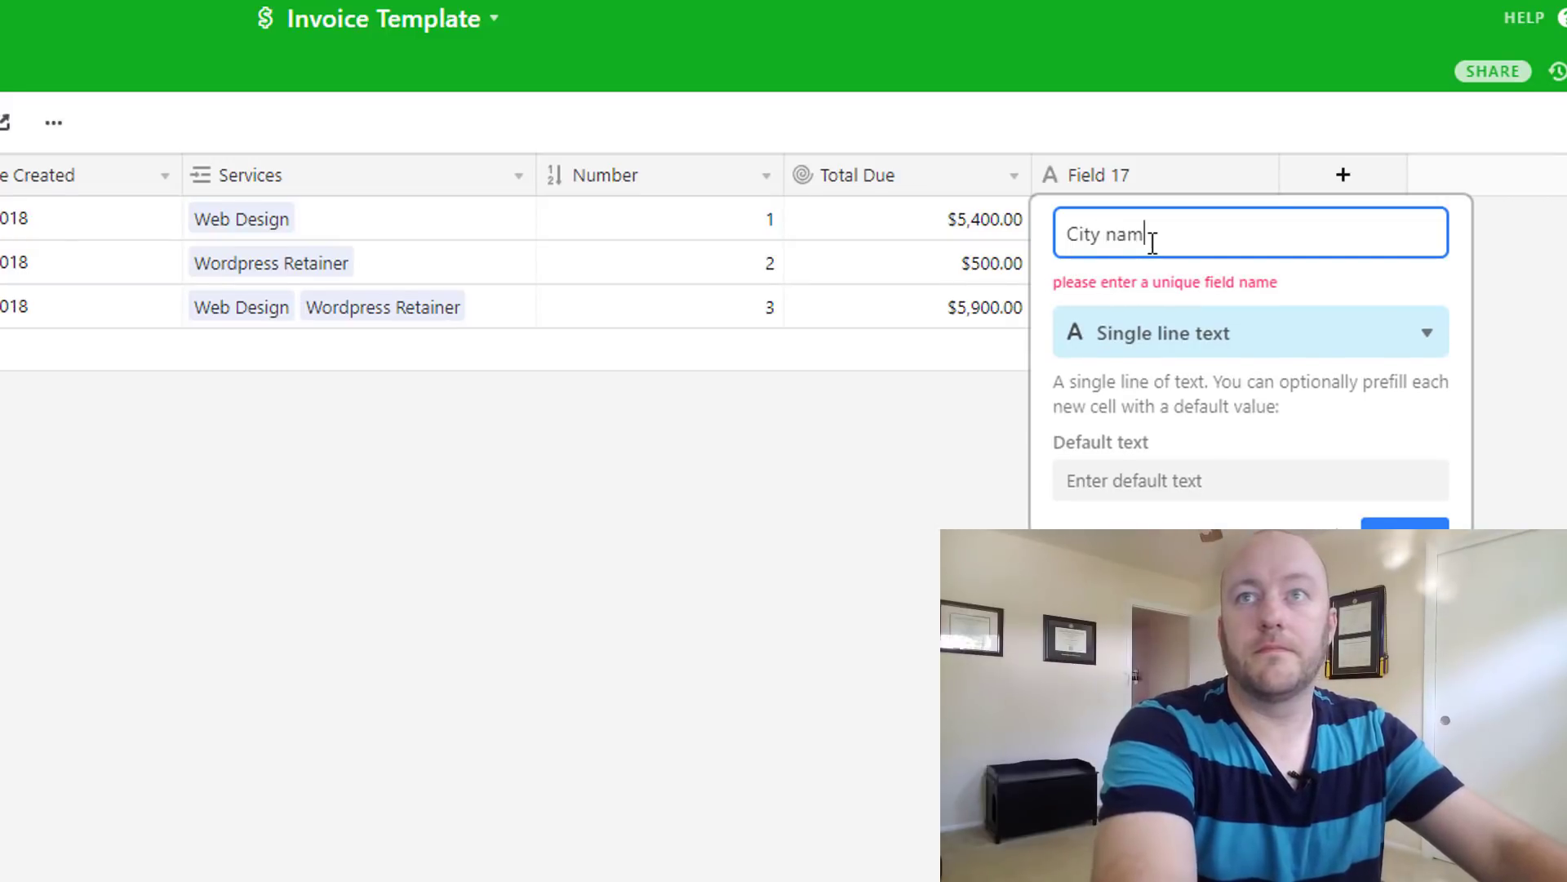
text(e of )
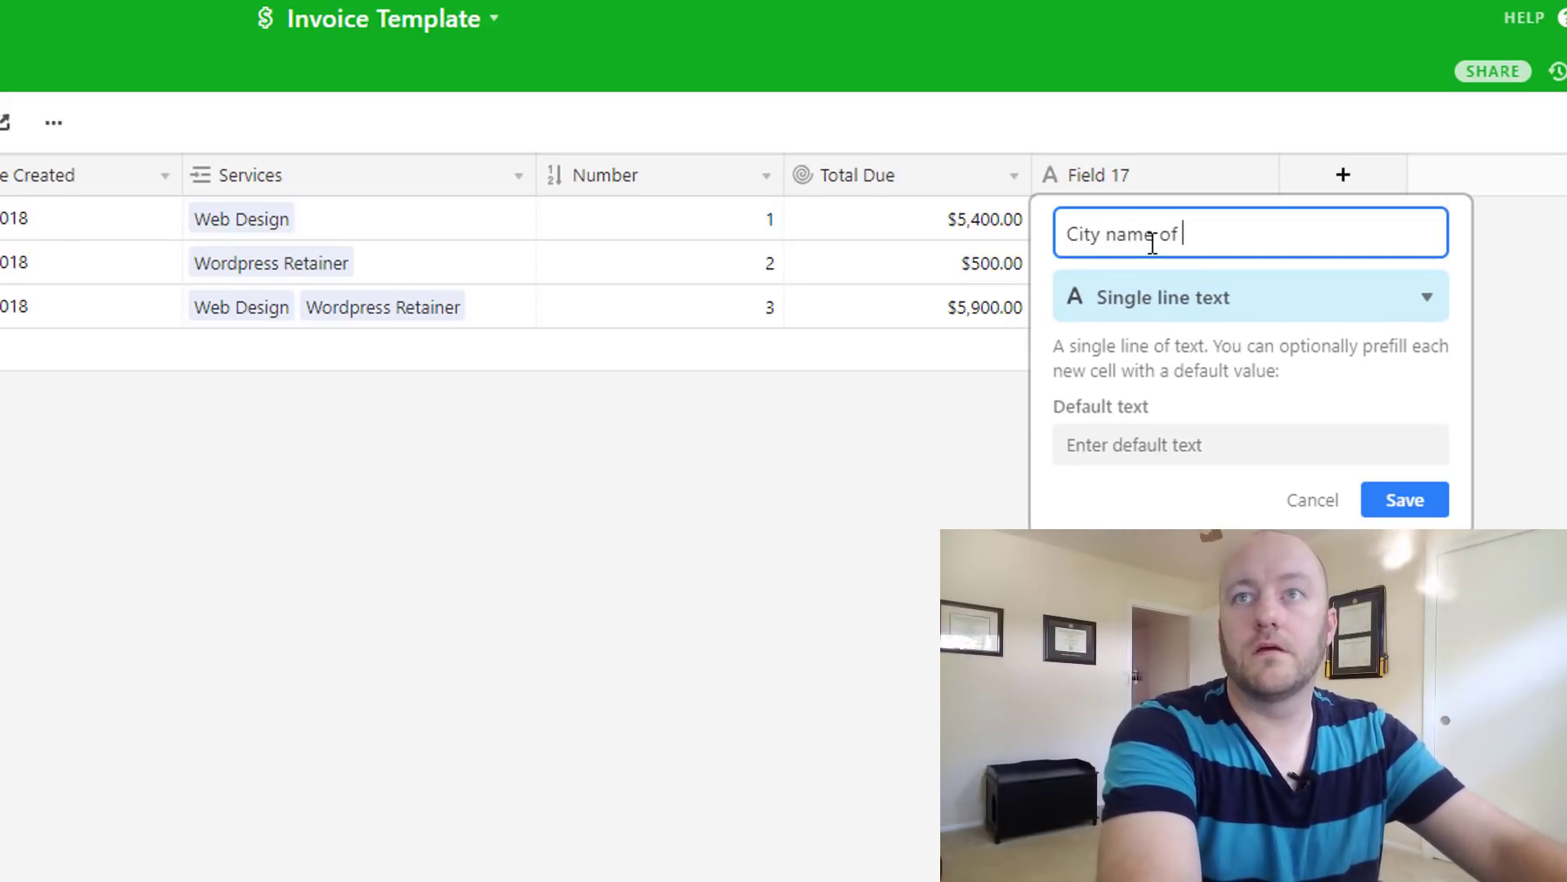
text(Customer)
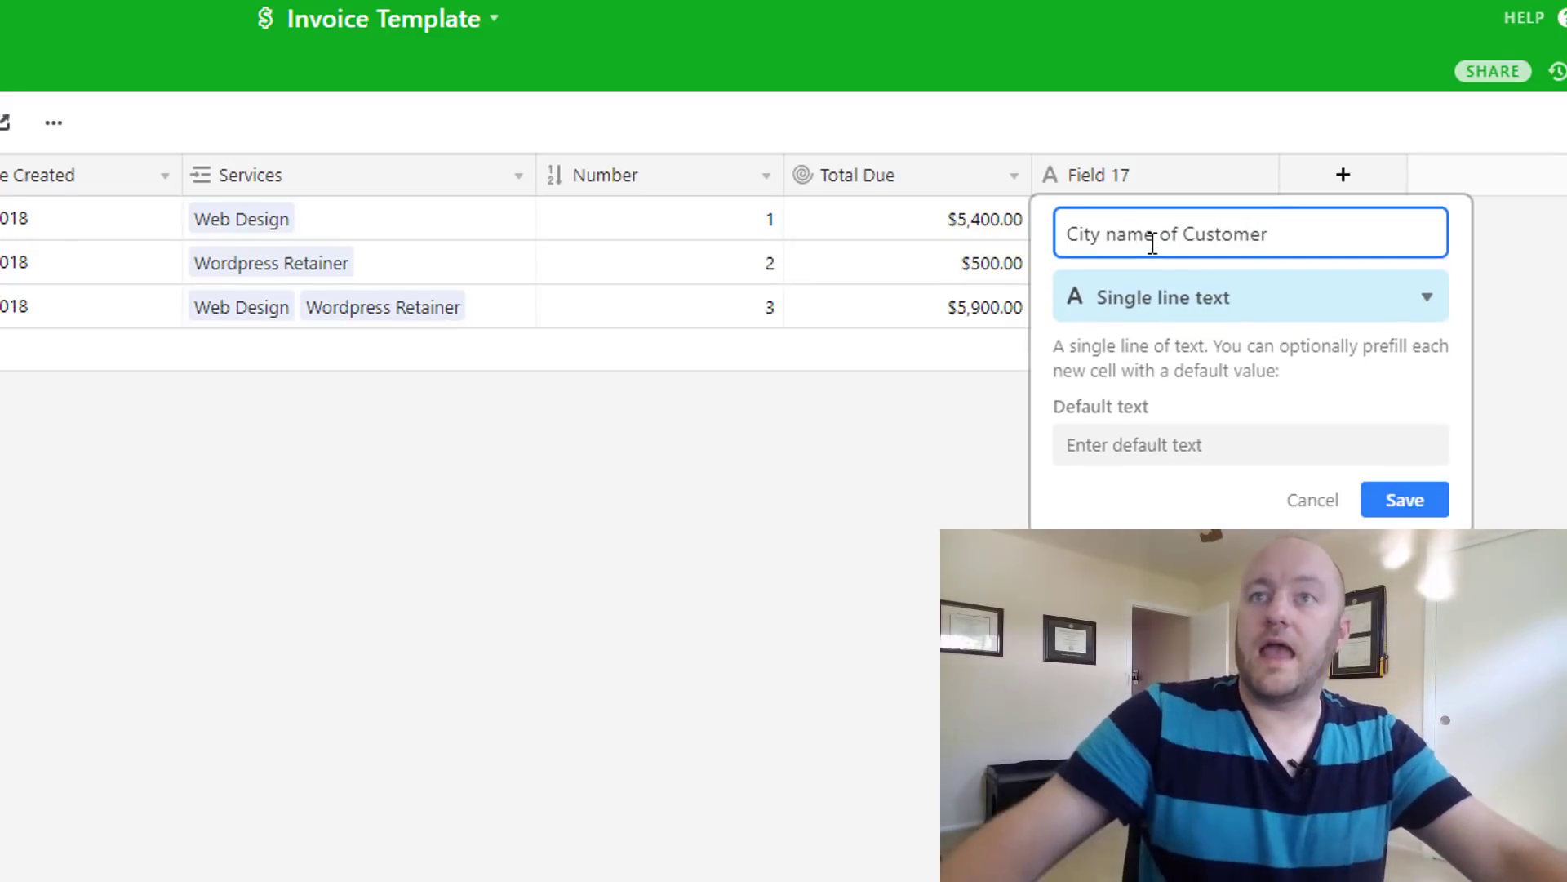
click(1240, 320)
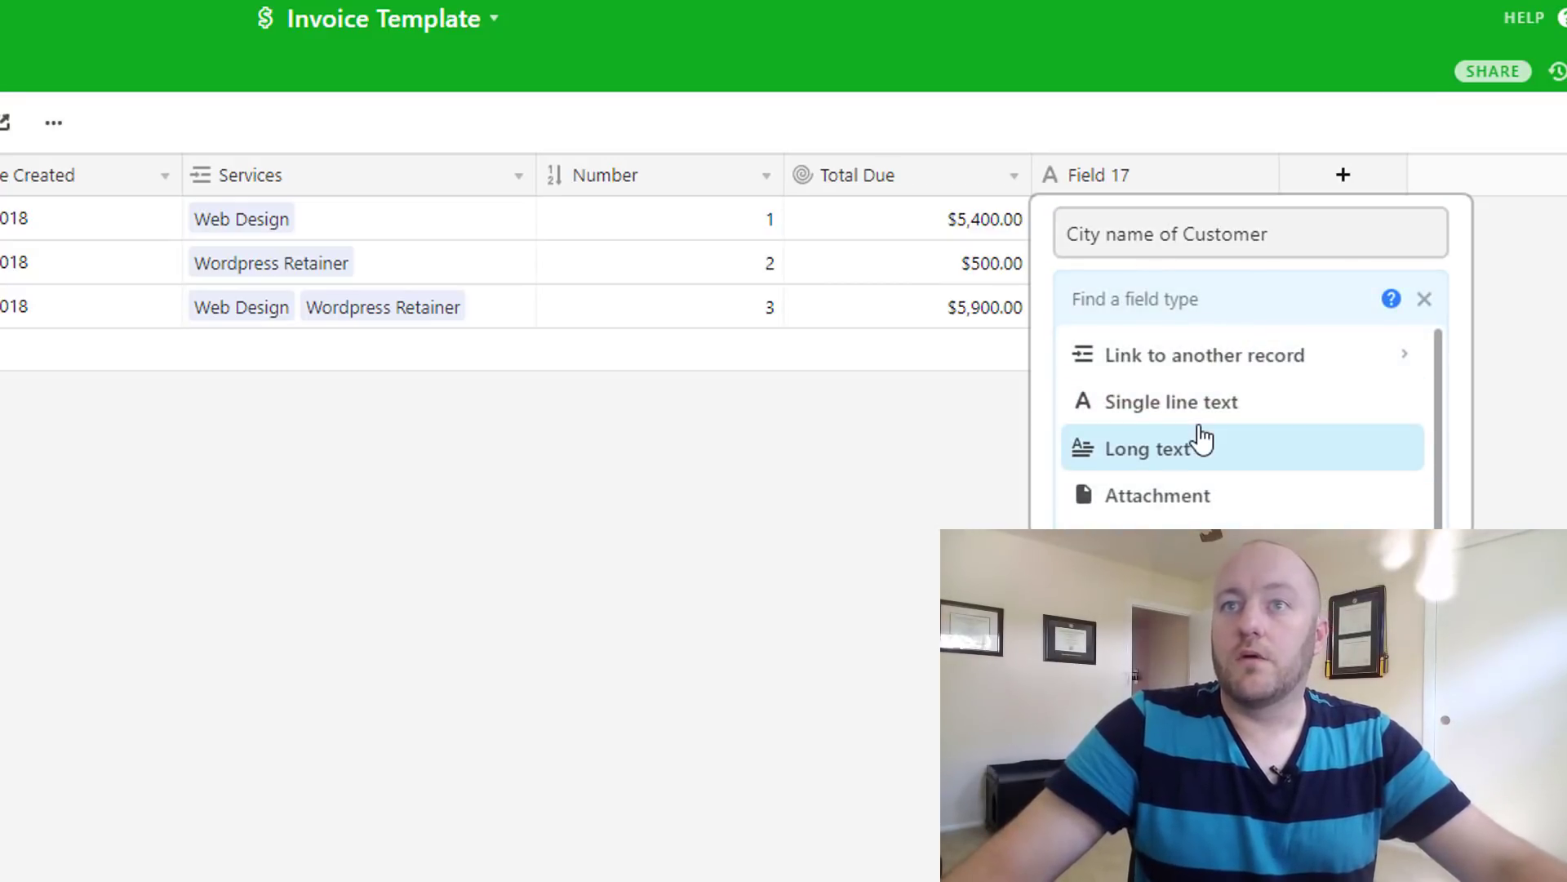
text(l)
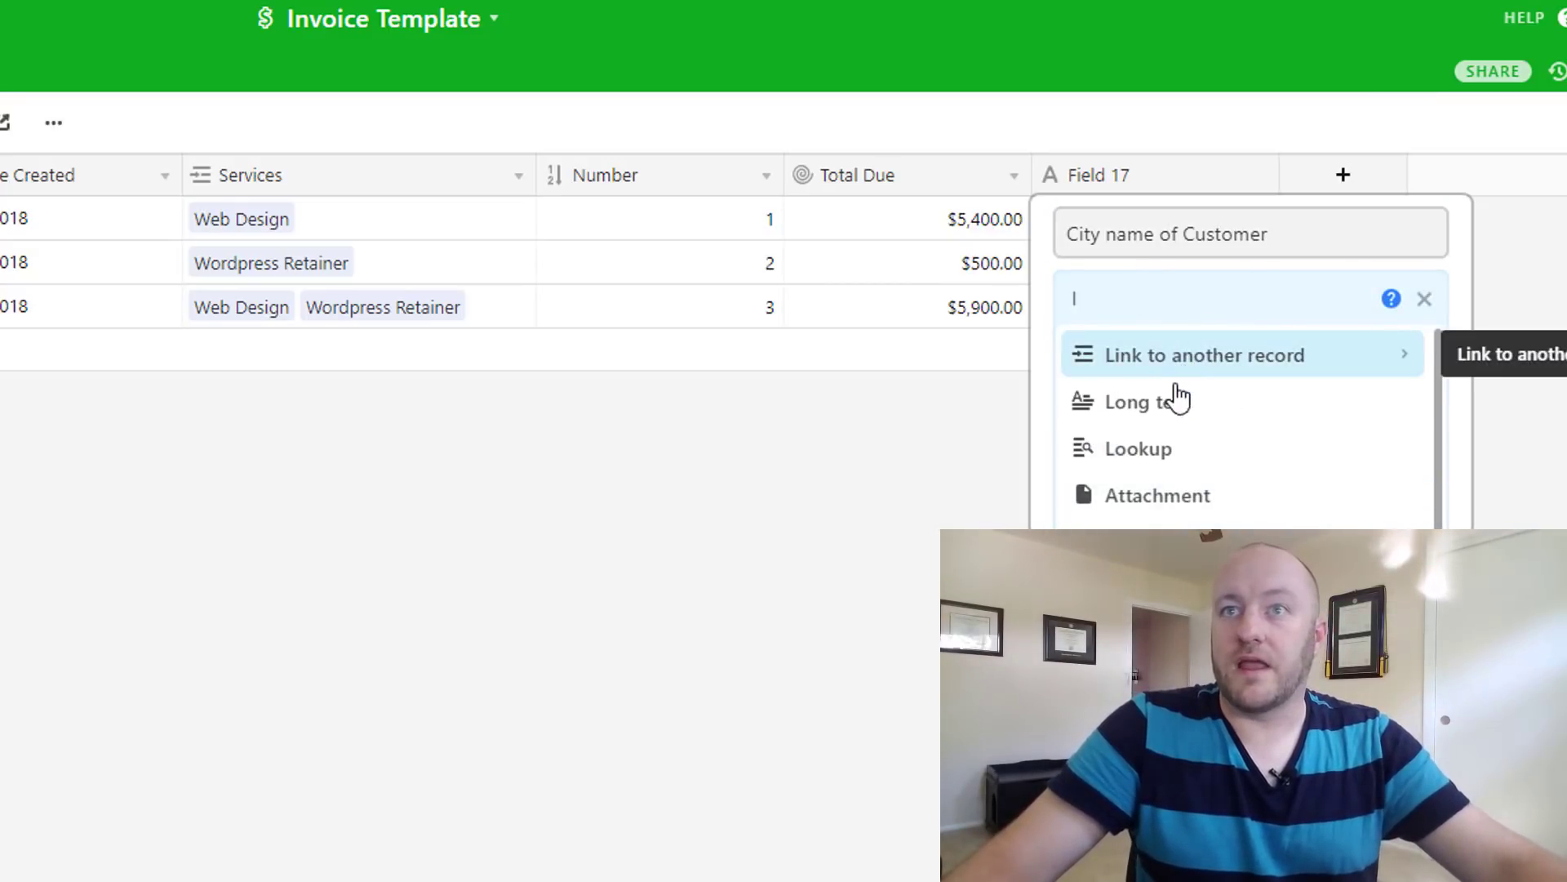
click(1156, 464)
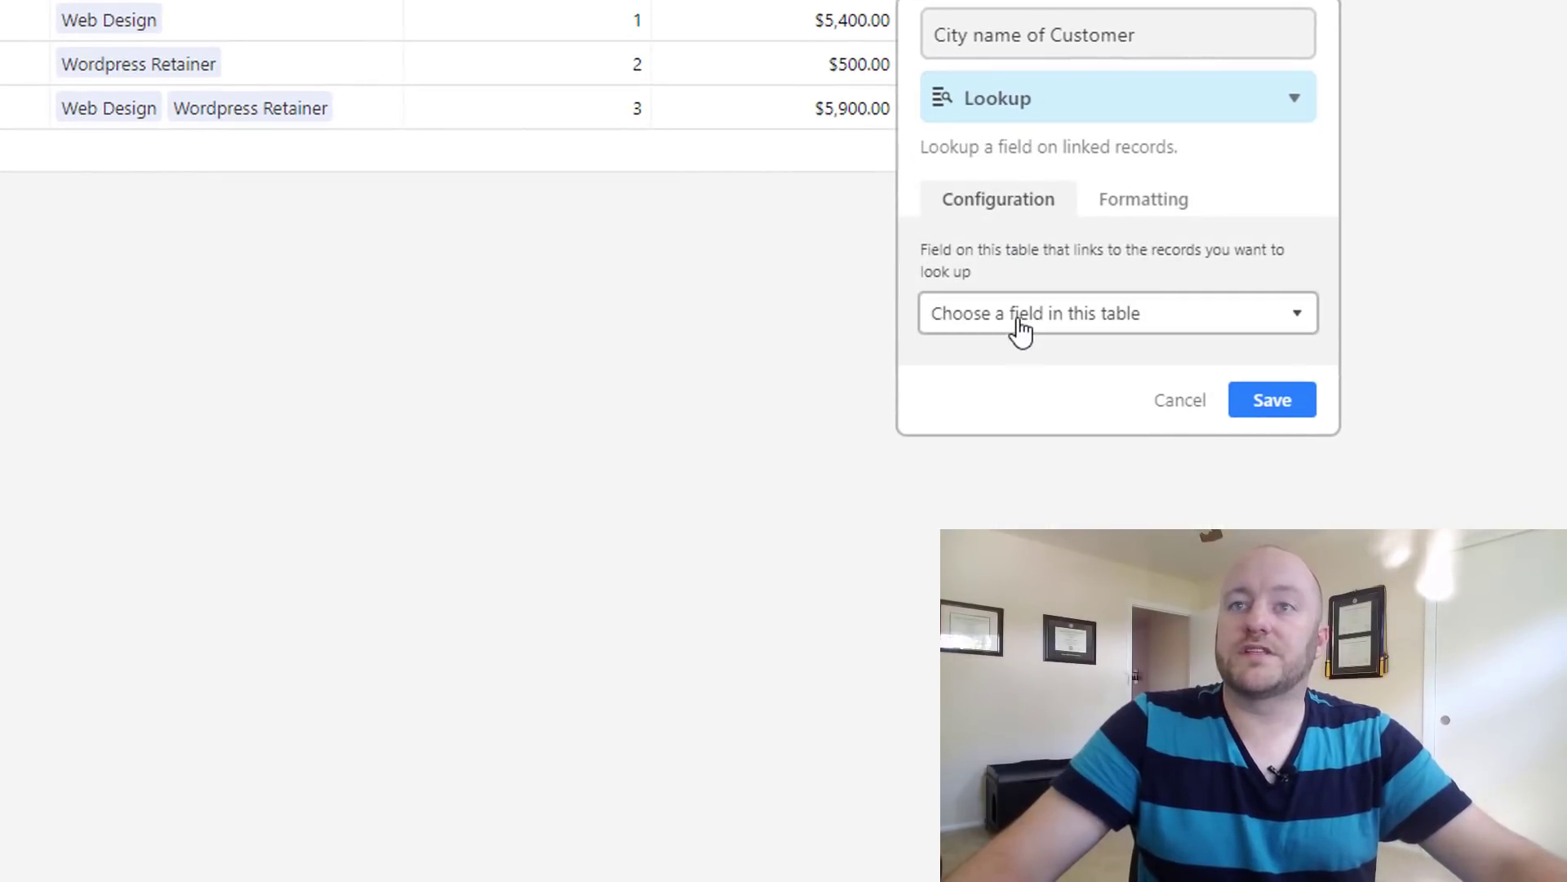
Step: Set the lookup to go through the Customer link field and pull each customer's City
click(1020, 331)
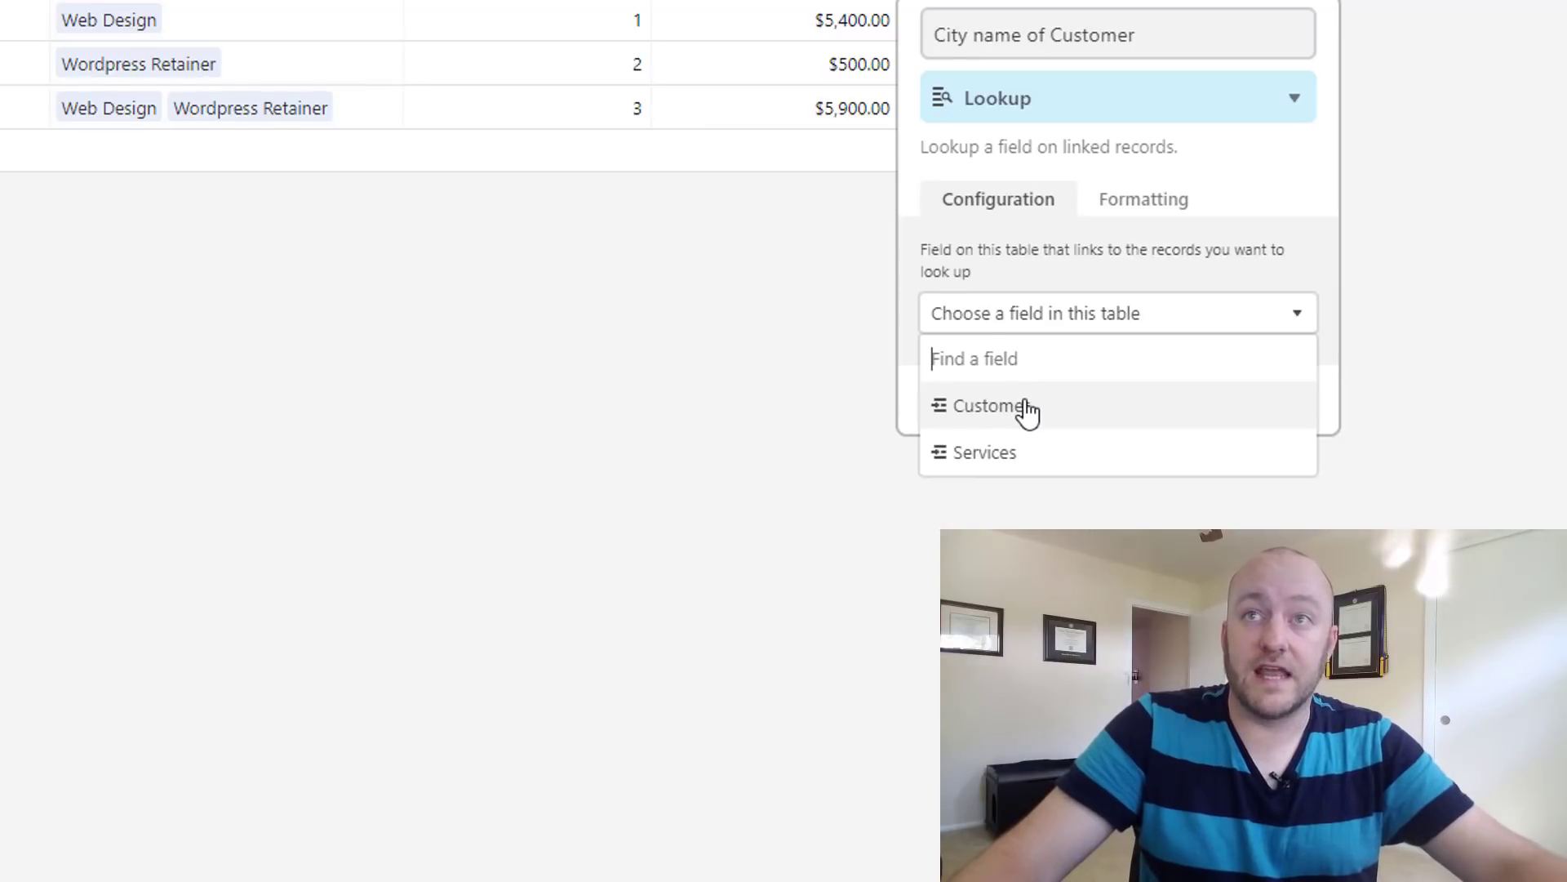
scroll(1027, 412, down, 2)
click(1026, 249)
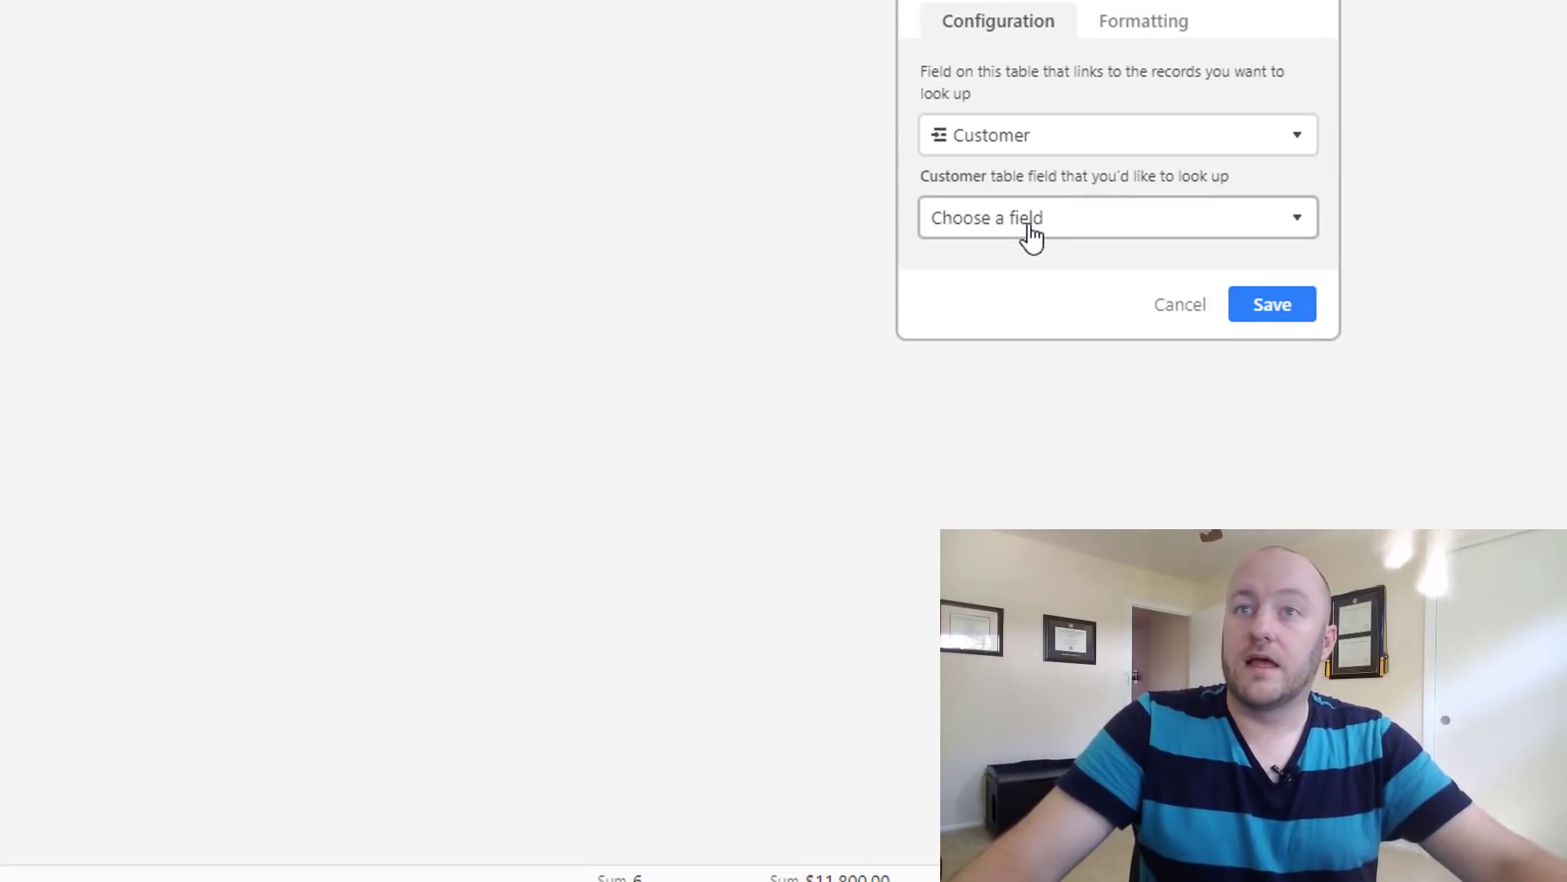
click(1031, 235)
scroll(990, 371, down, 2)
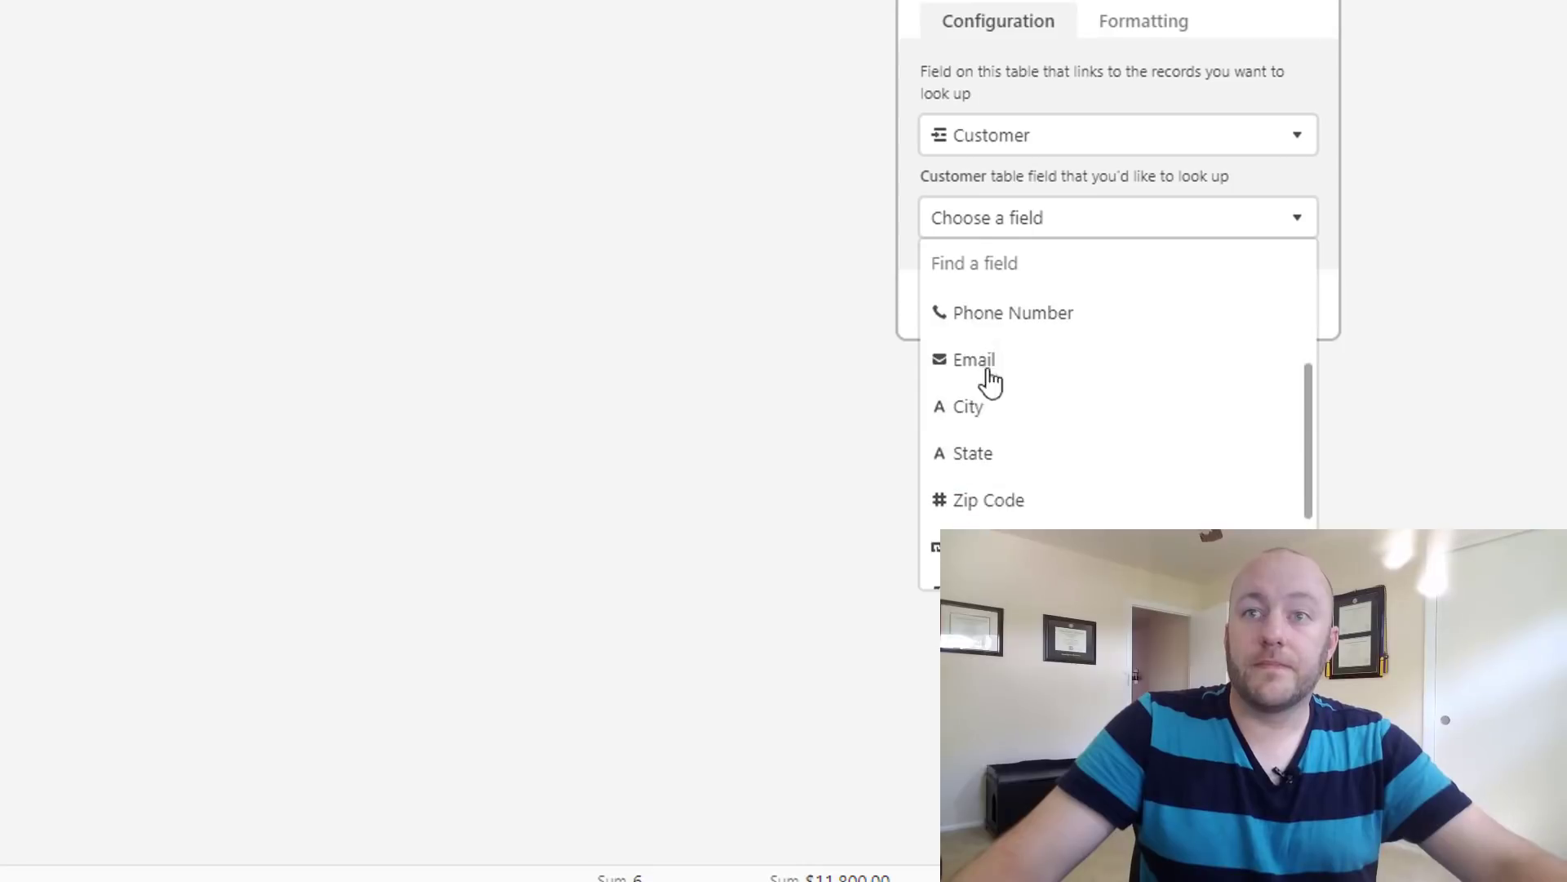
scroll(980, 425, down, 2)
scroll(978, 409, up, 2)
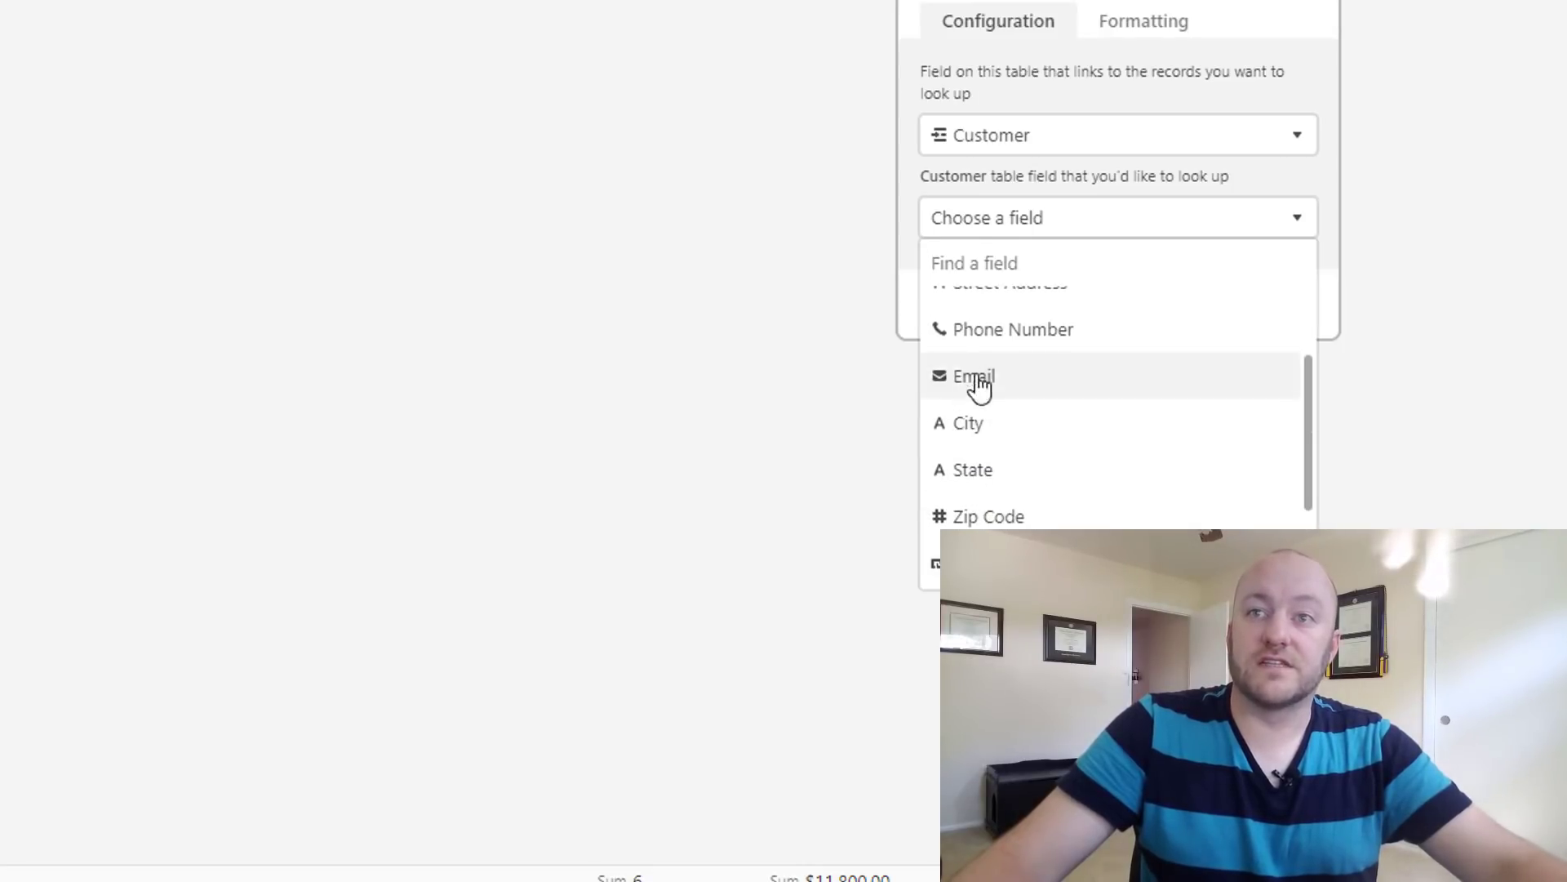
scroll(997, 427, down, 2)
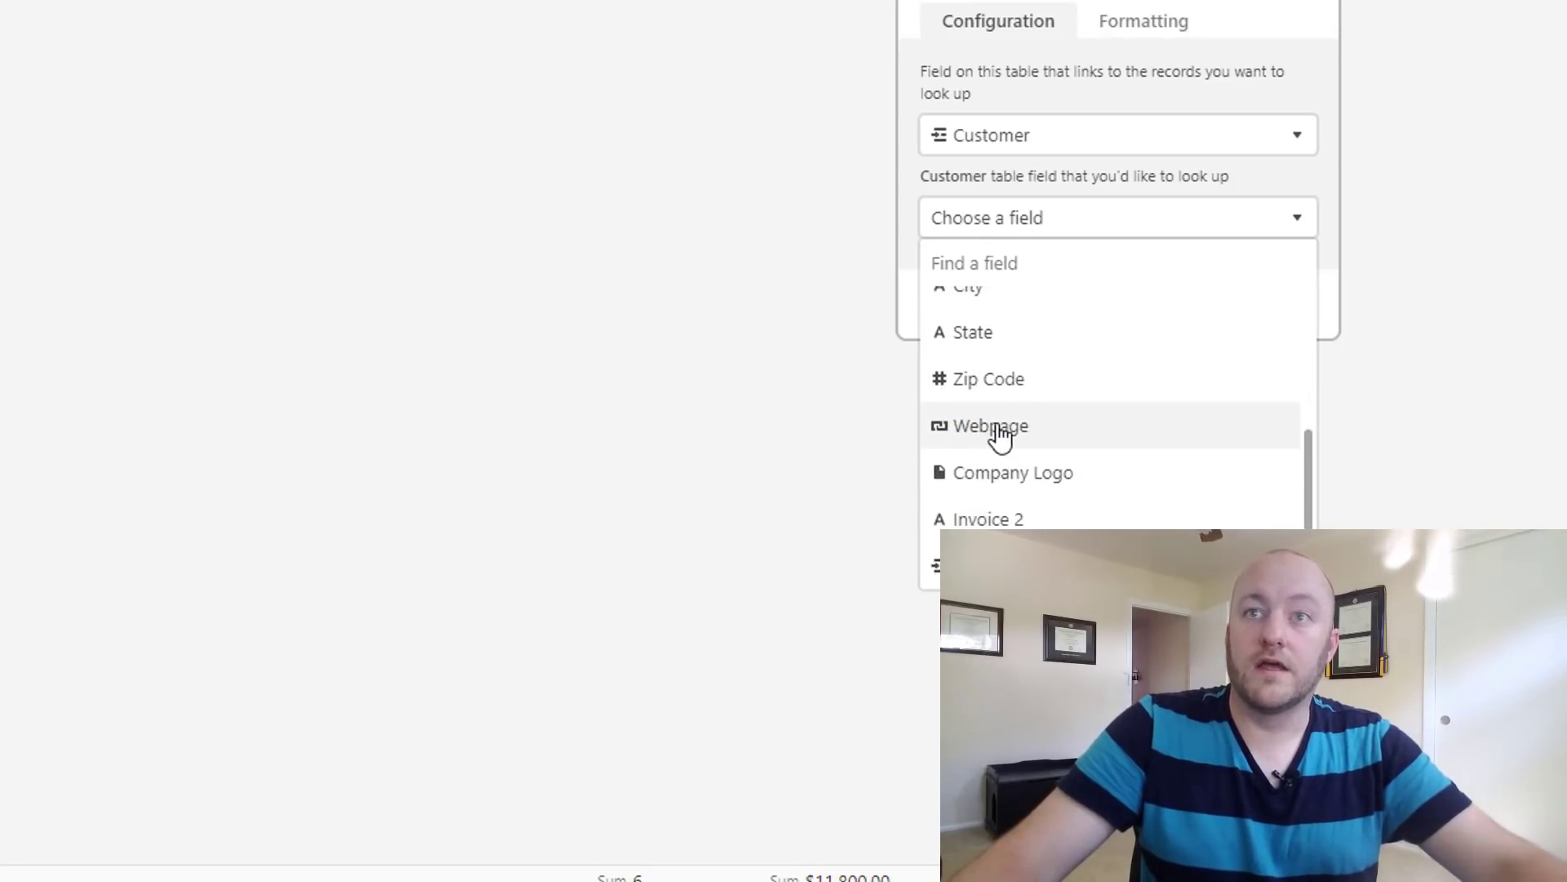
scroll(992, 372, up, 1)
scroll(1043, 384, down, 1)
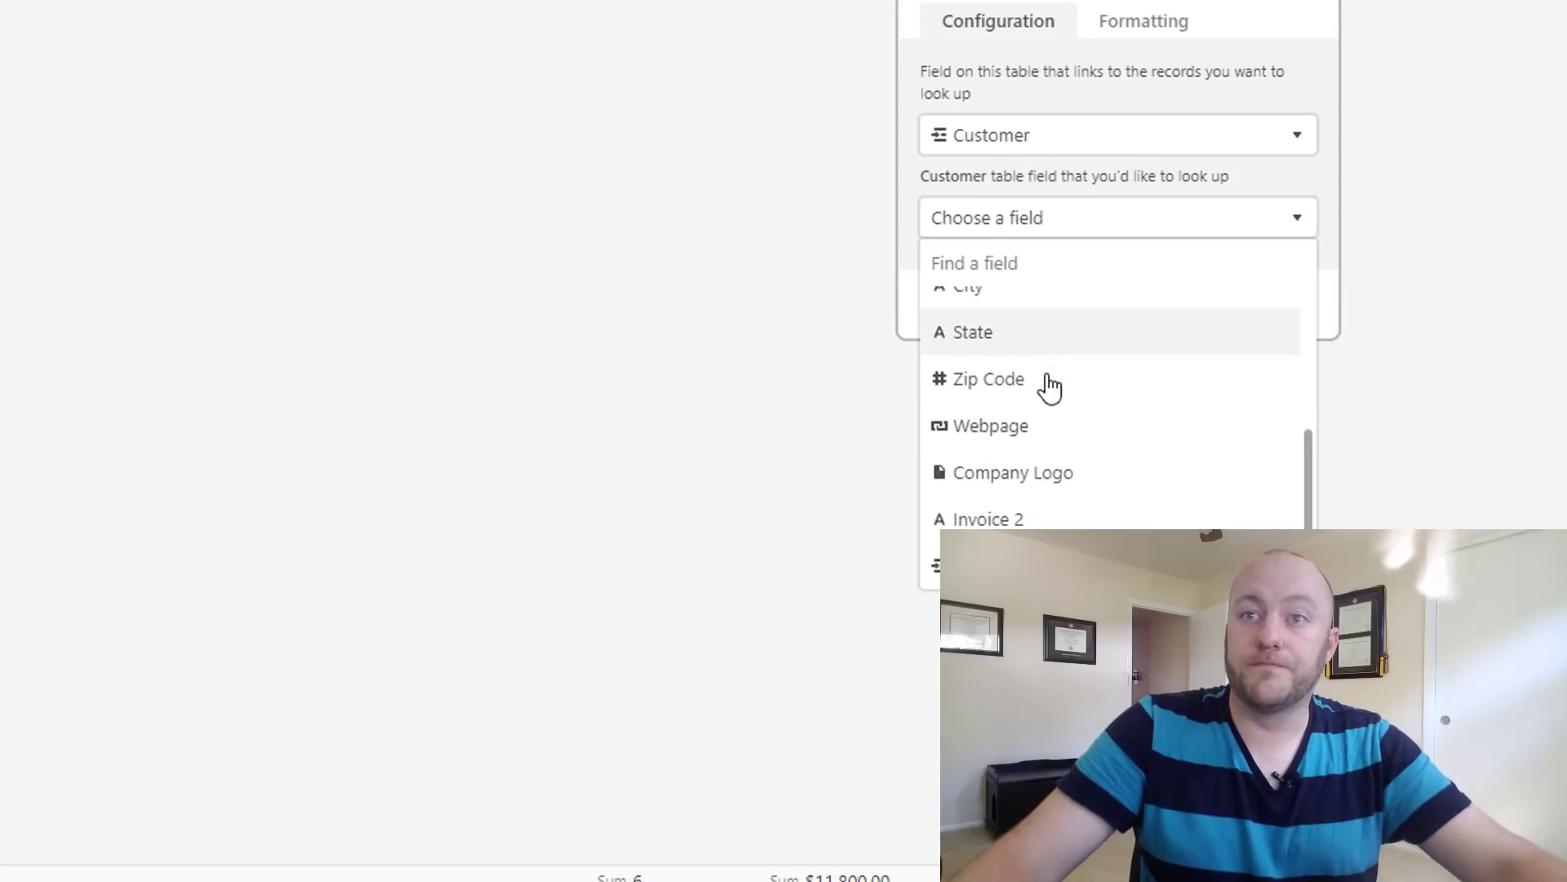
scroll(992, 432, up, 3)
click(987, 441)
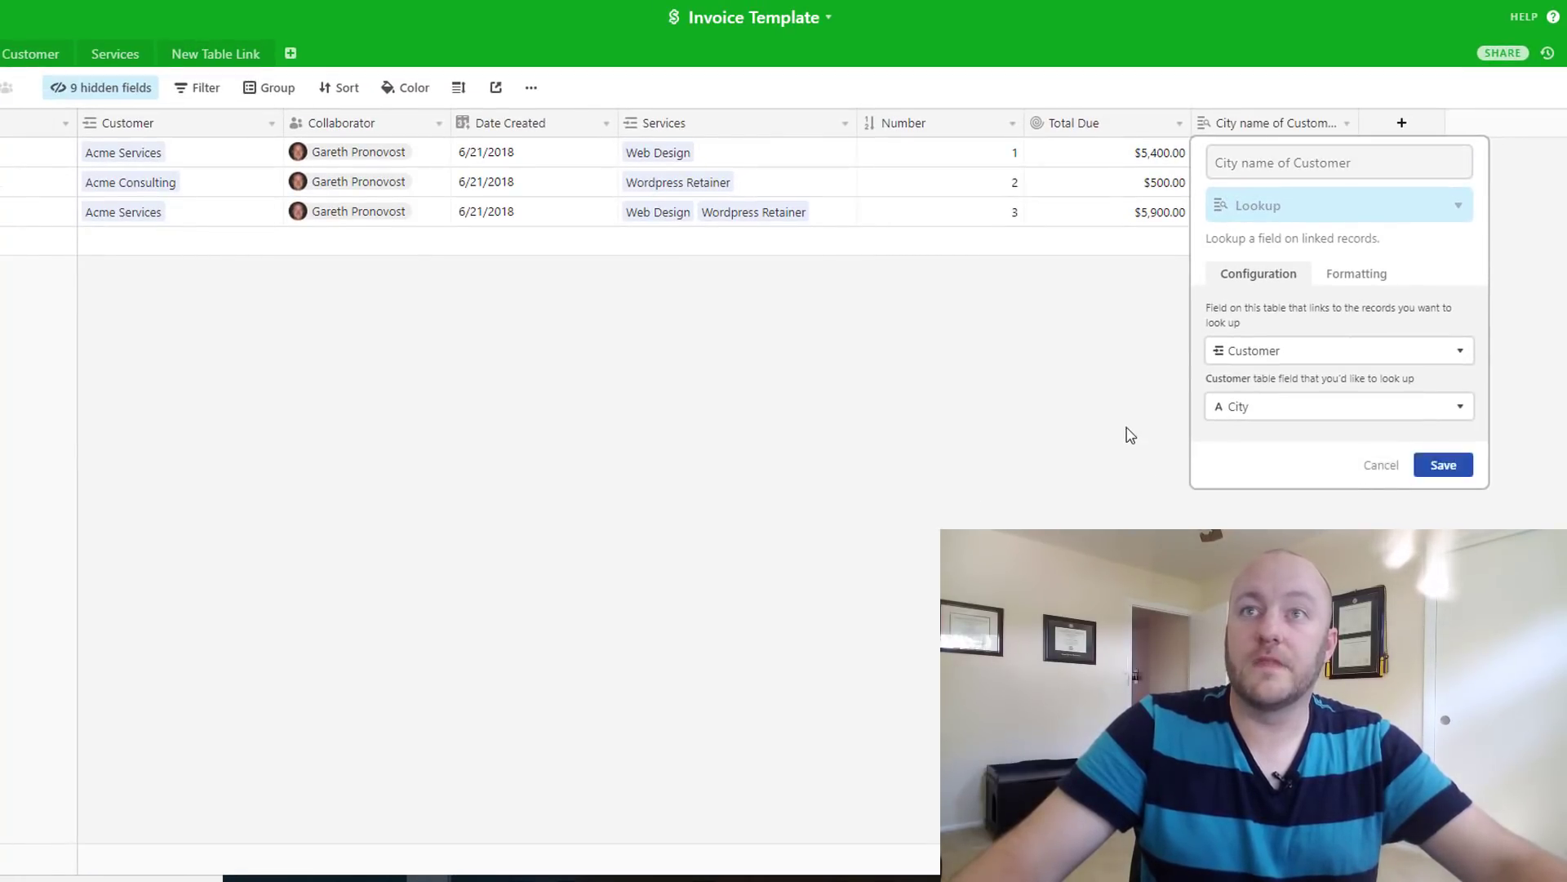
key(Return)
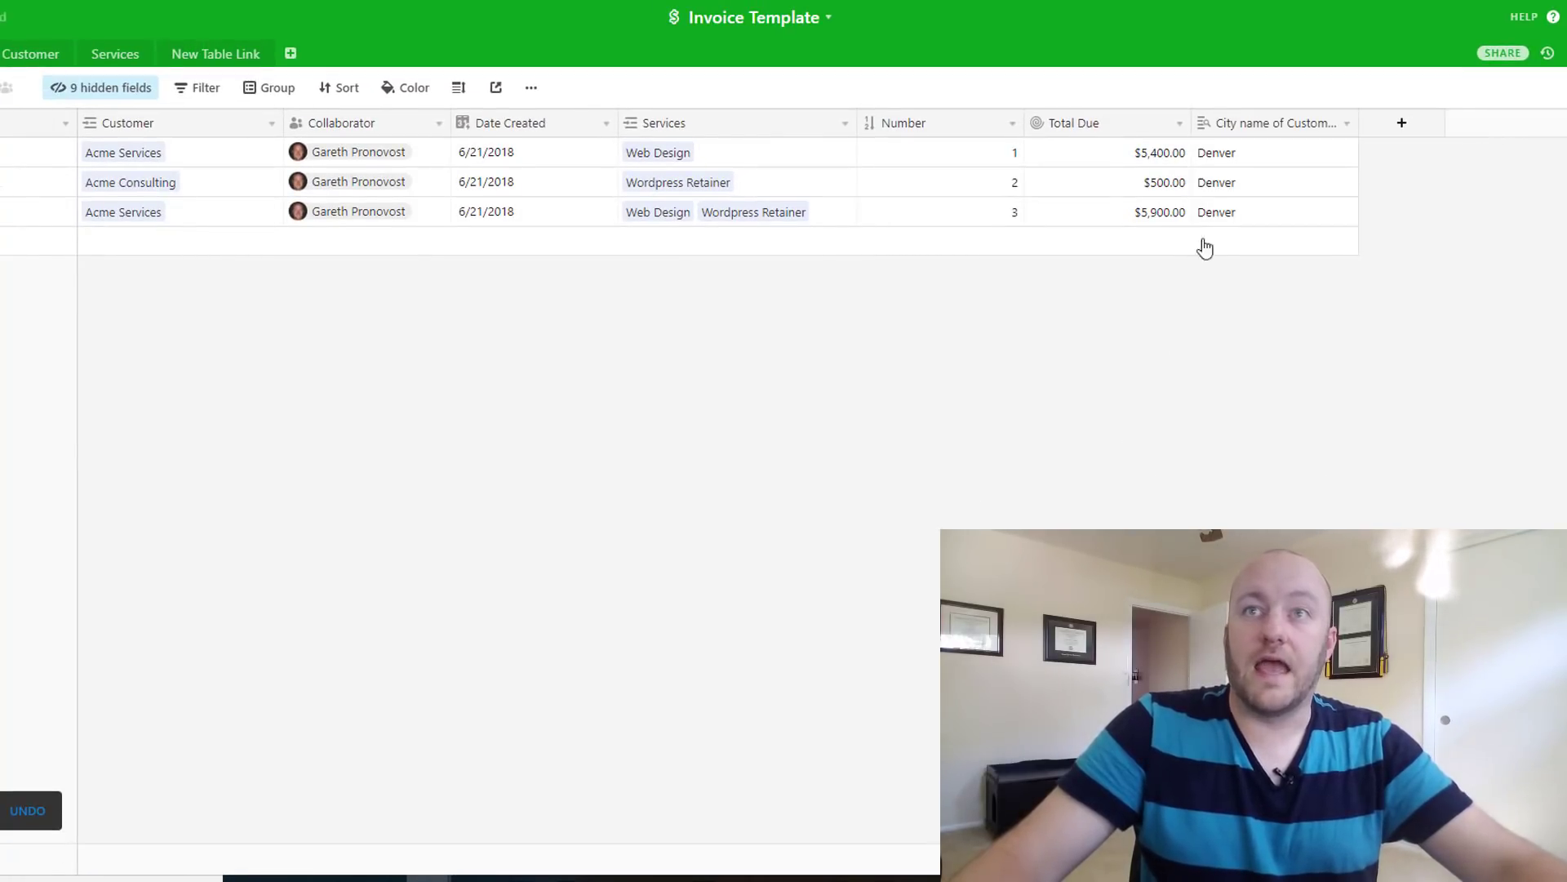